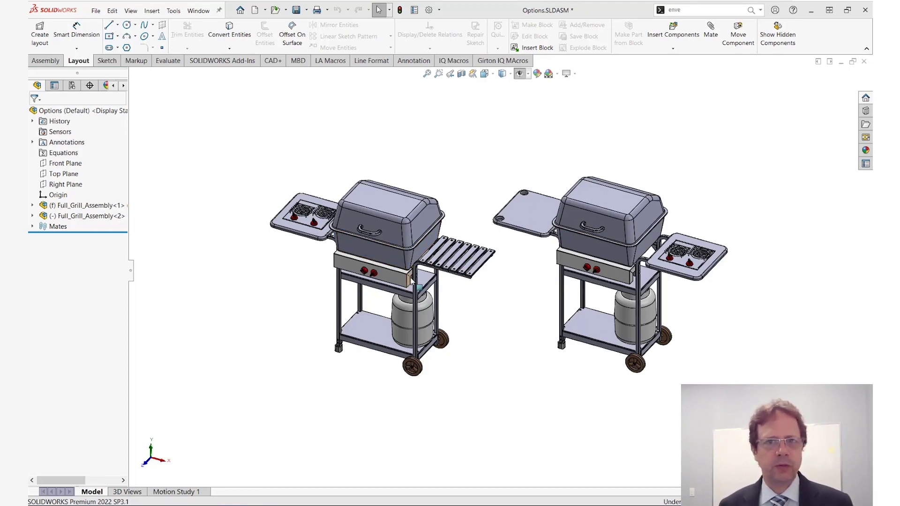
Zoom in and pick the corner brace under the left grill's control panel to reveal Brace_Corner<4> in the tree.
scroll(404, 280, down, 5)
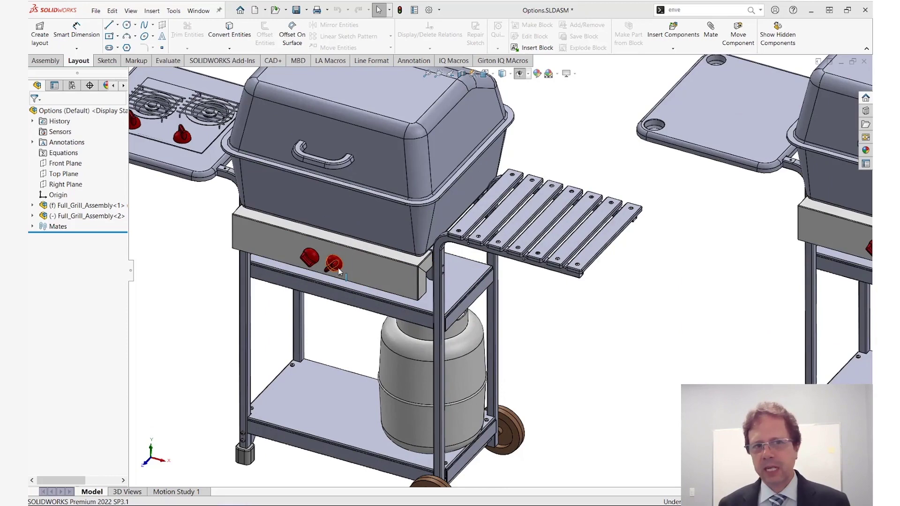
click(430, 278)
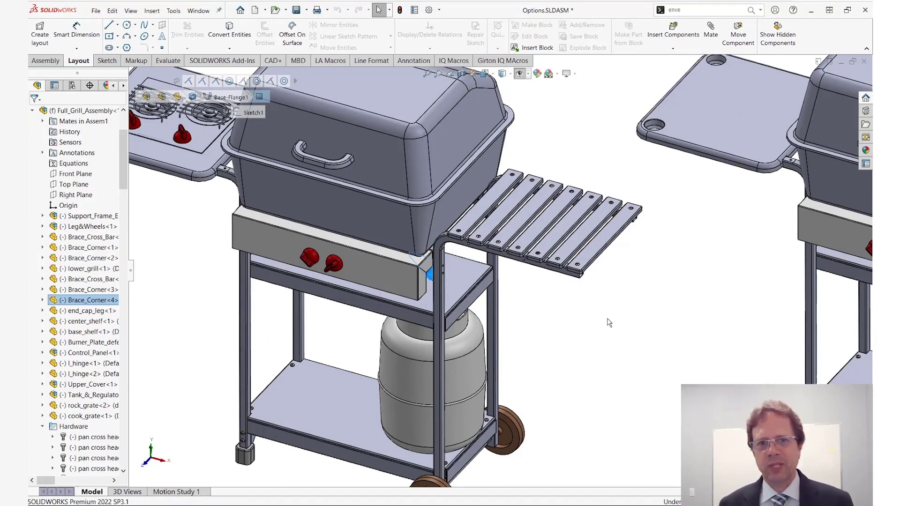
mouse_move(85, 306)
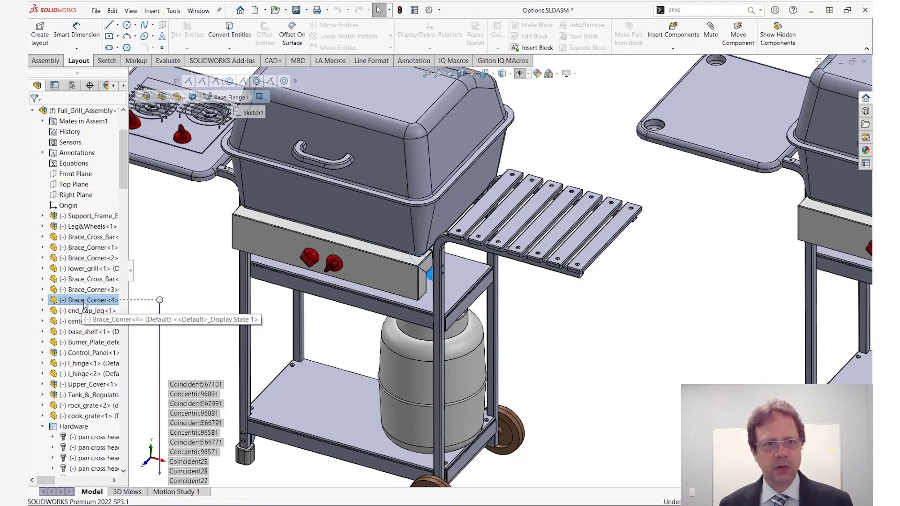
click(60, 98)
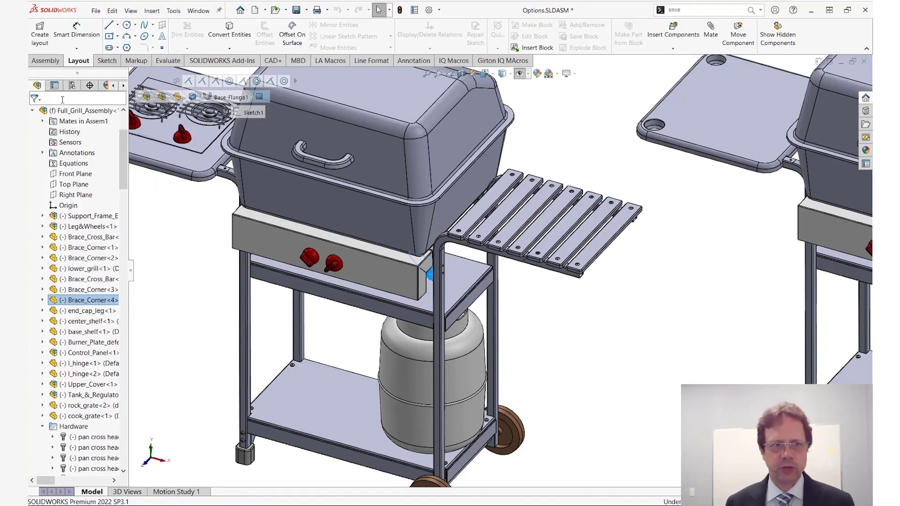
text(br)
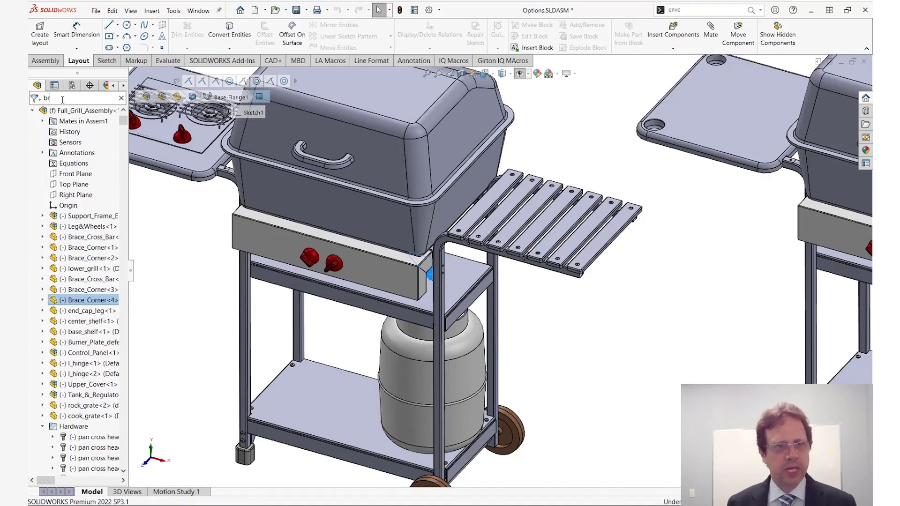
text(ace_)
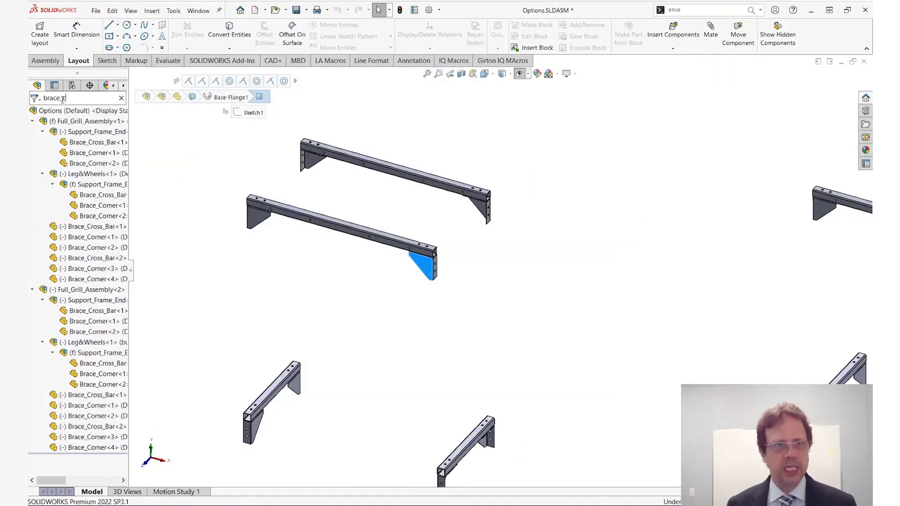
text(cor)
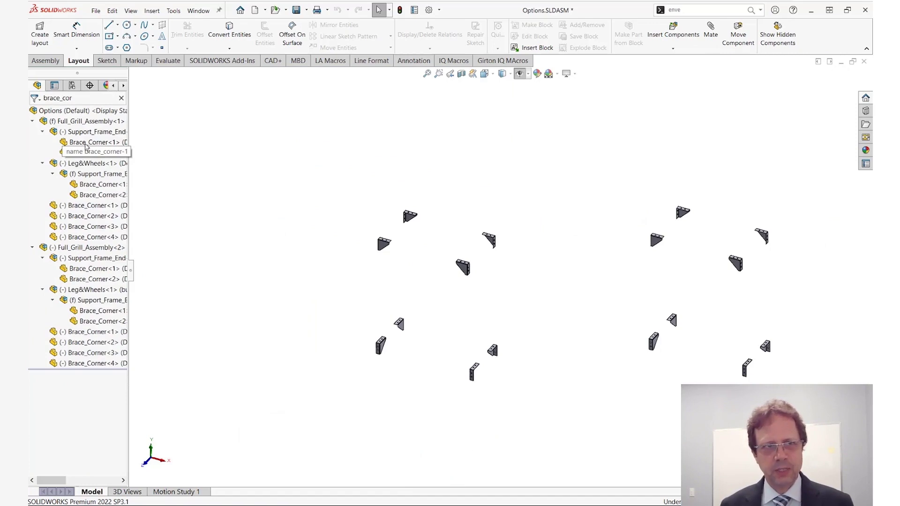
mouse_move(87, 135)
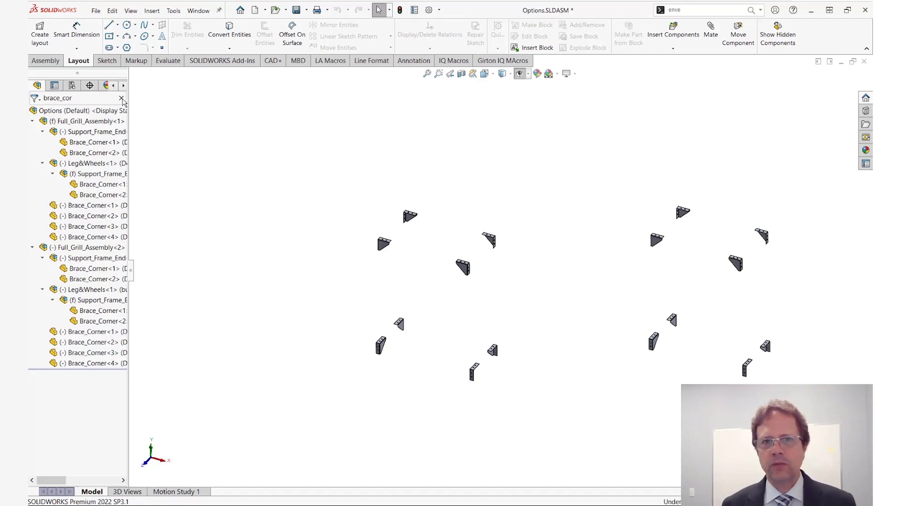
click(122, 99)
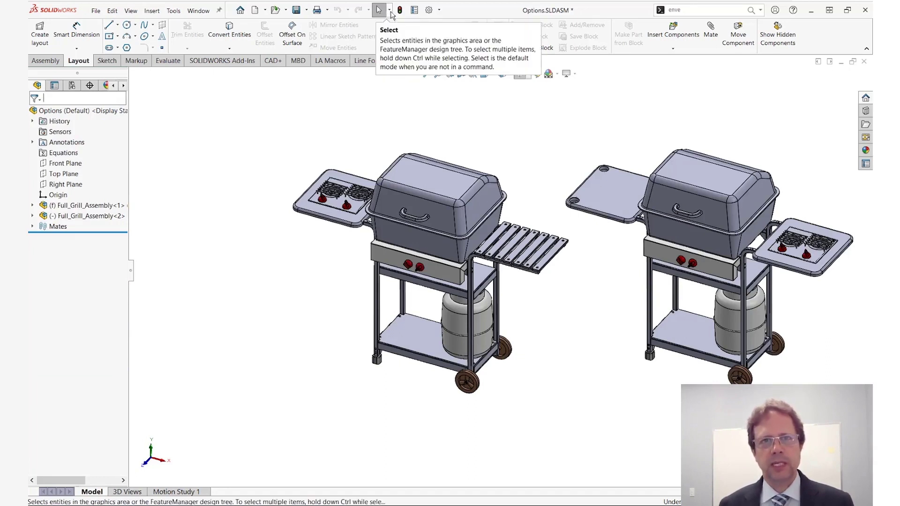
Choose Select Identical Components from the toolbar's Select dropdown.
click(390, 11)
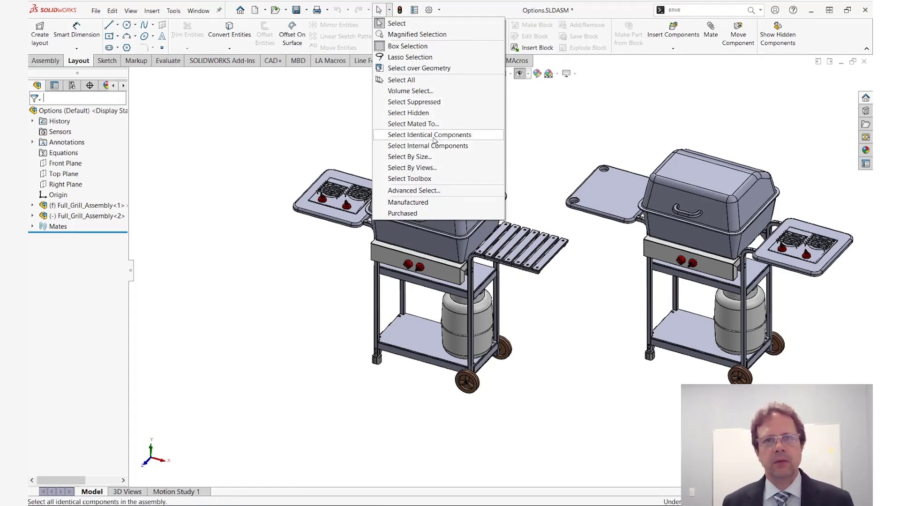
click(389, 10)
click(390, 10)
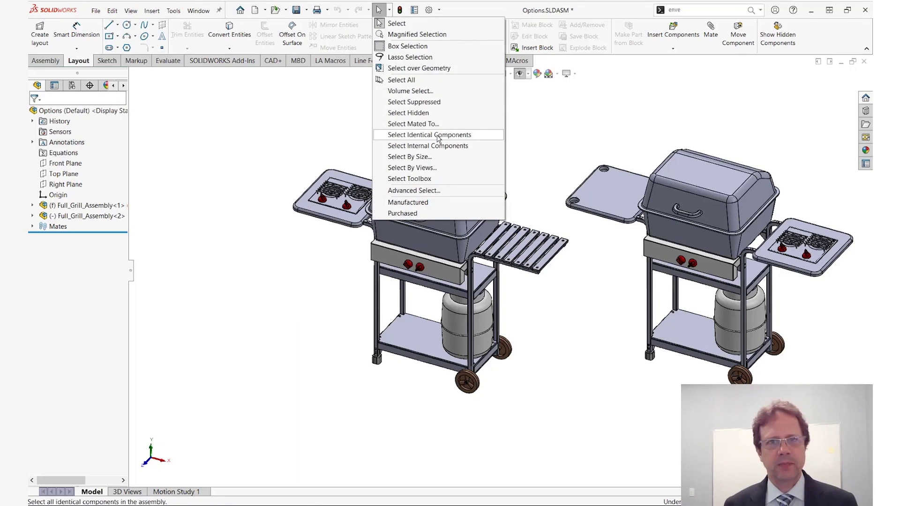
click(390, 10)
click(389, 9)
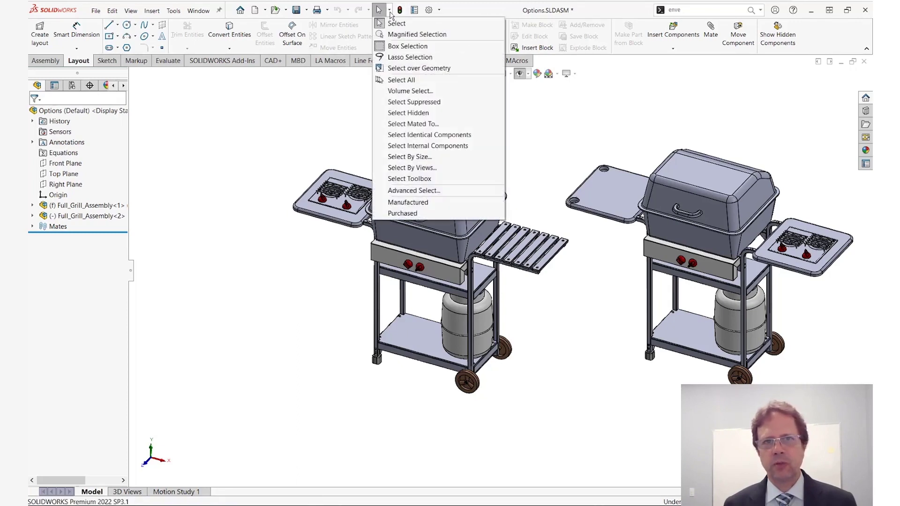
click(430, 135)
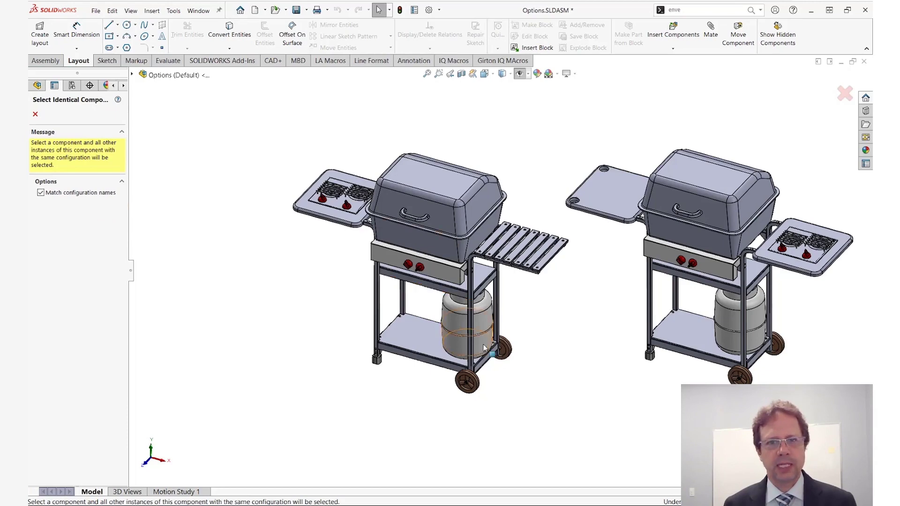
Select all 16 identical Brace_Corner parts, isolate them to check, then exit isolation.
scroll(469, 280, down, 8)
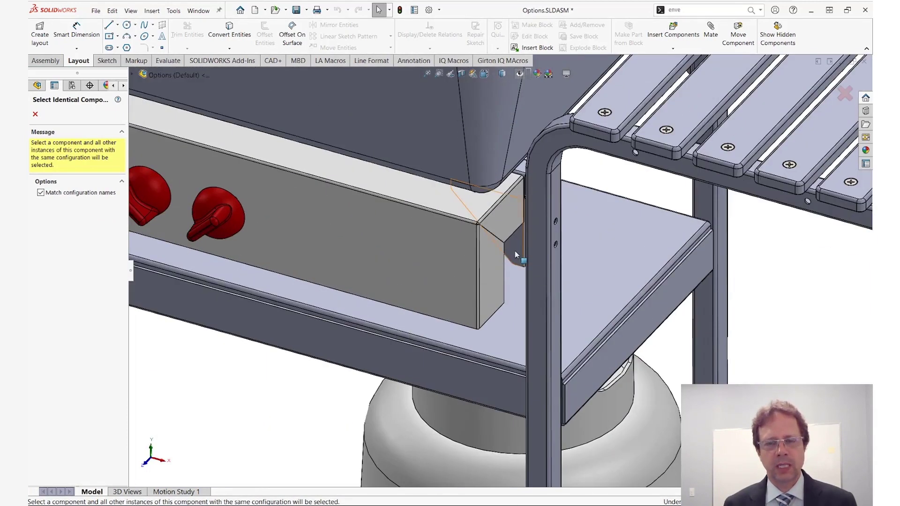
click(515, 253)
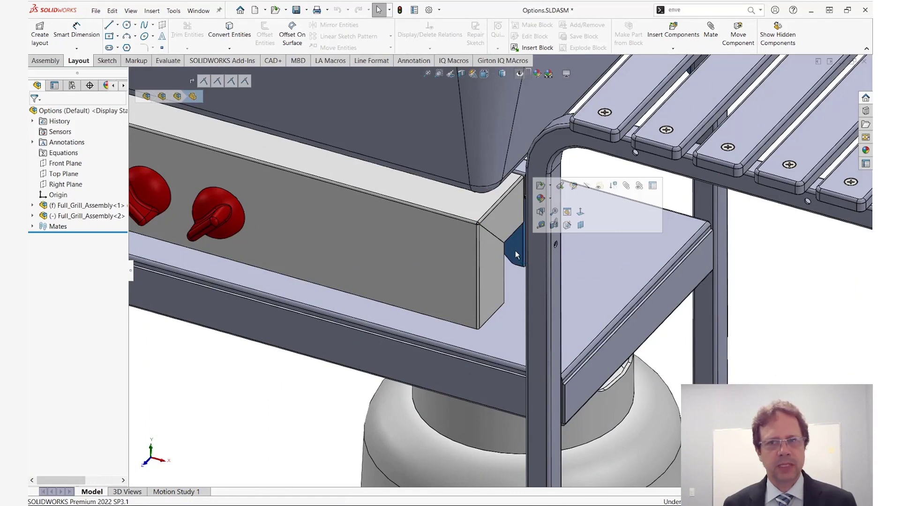
right_click(770, 302)
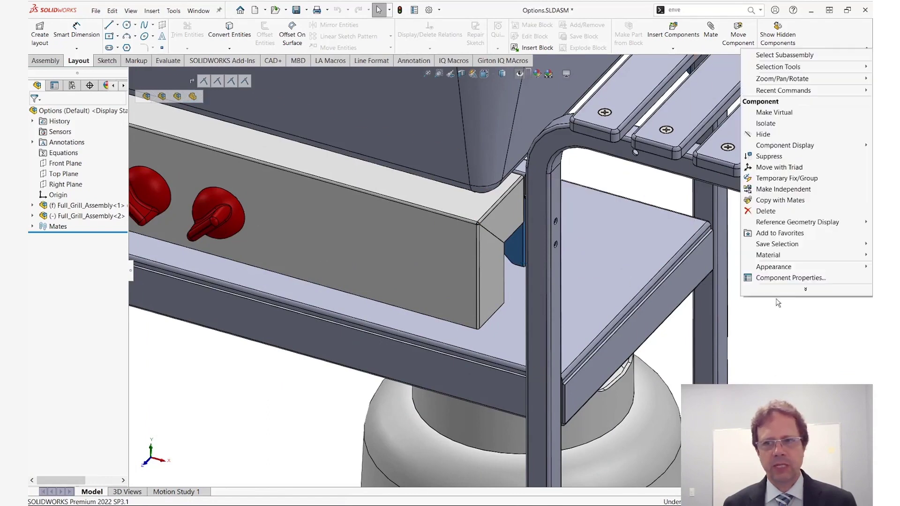
click(768, 124)
scroll(564, 270, up, 8)
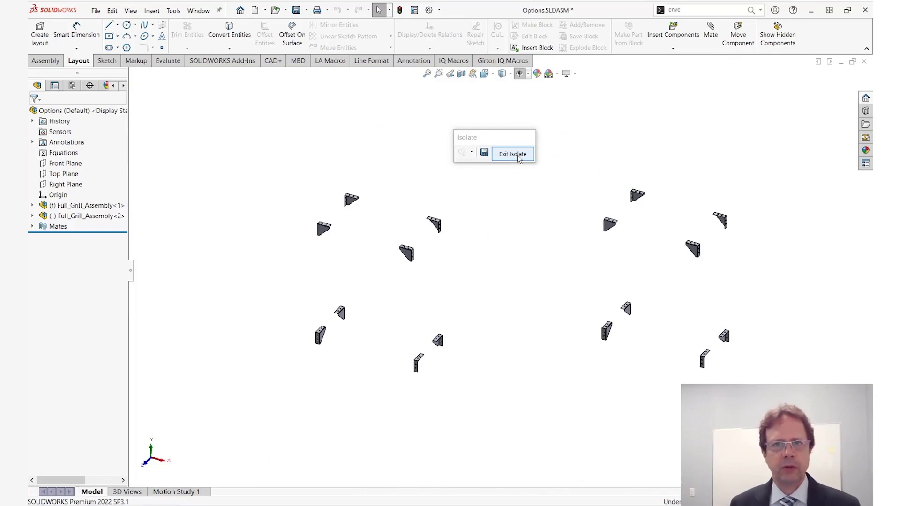
click(518, 155)
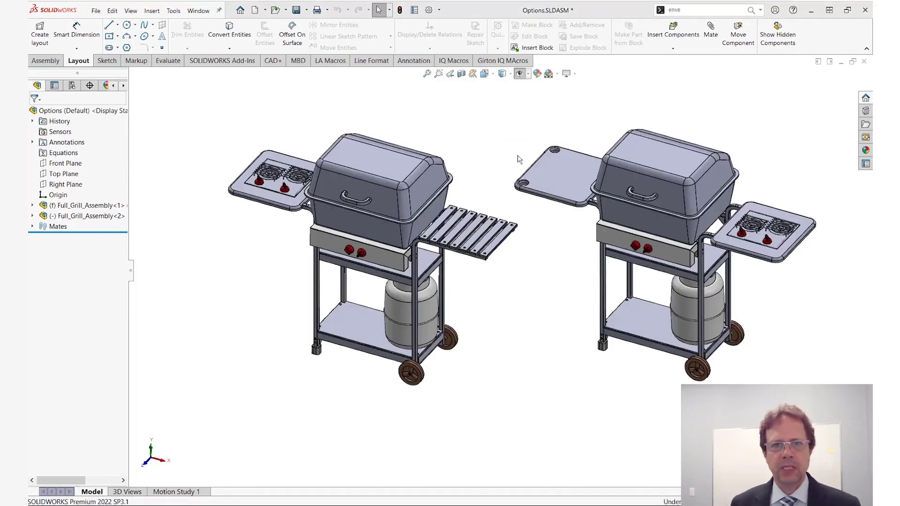
Check the Select dropdown, then bring up the CommandManager's context menu for Customize.
scroll(333, 269, up, 1)
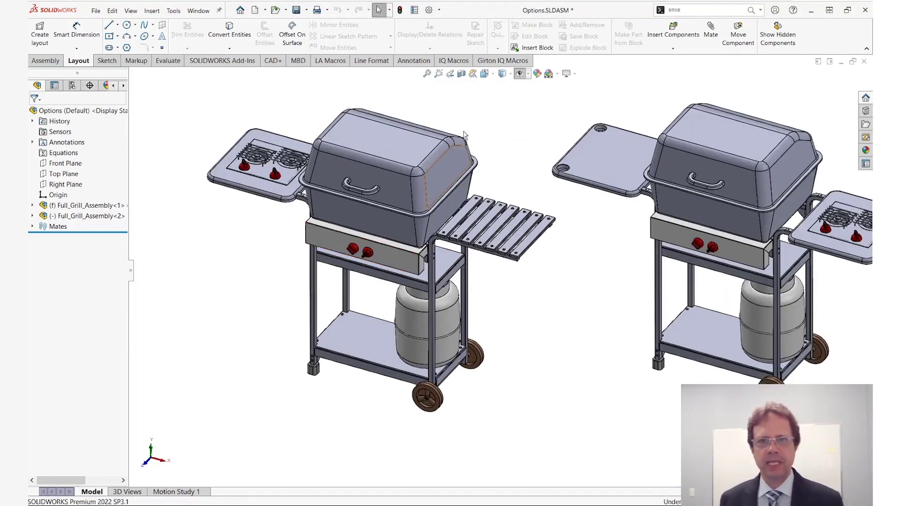
click(389, 10)
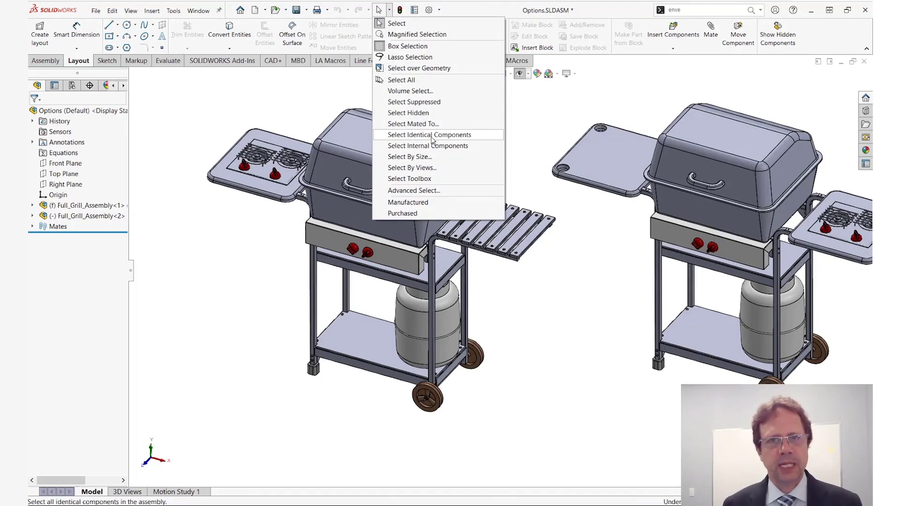
click(431, 135)
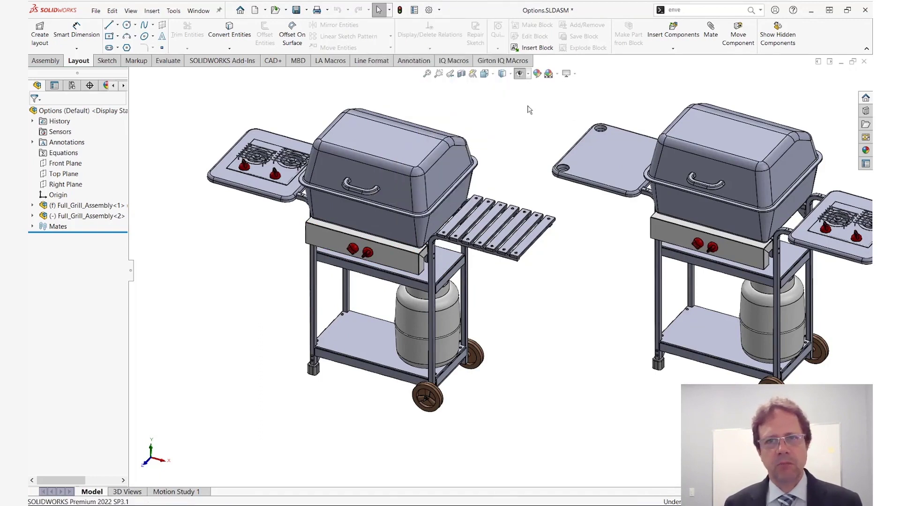
right_click(424, 38)
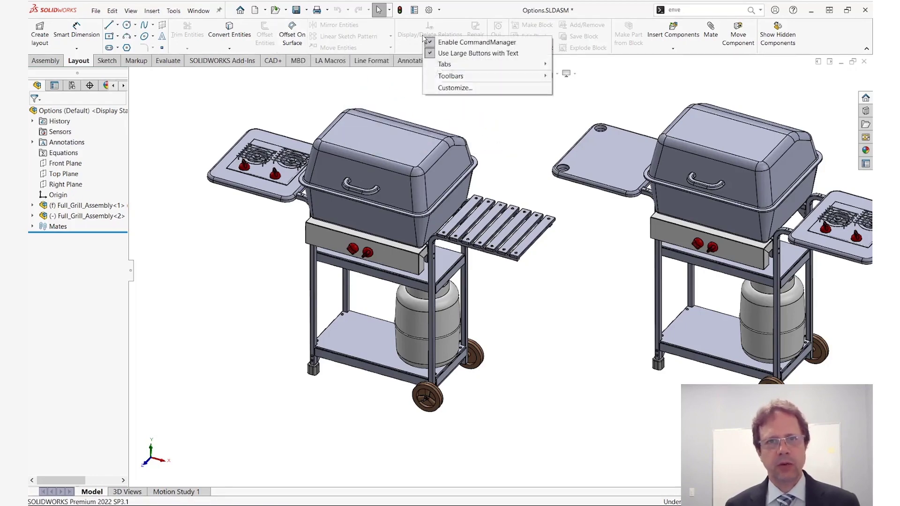
In Customize > Keyboard, assign shortcut C to Select Identical Components and confirm with OK.
click(456, 90)
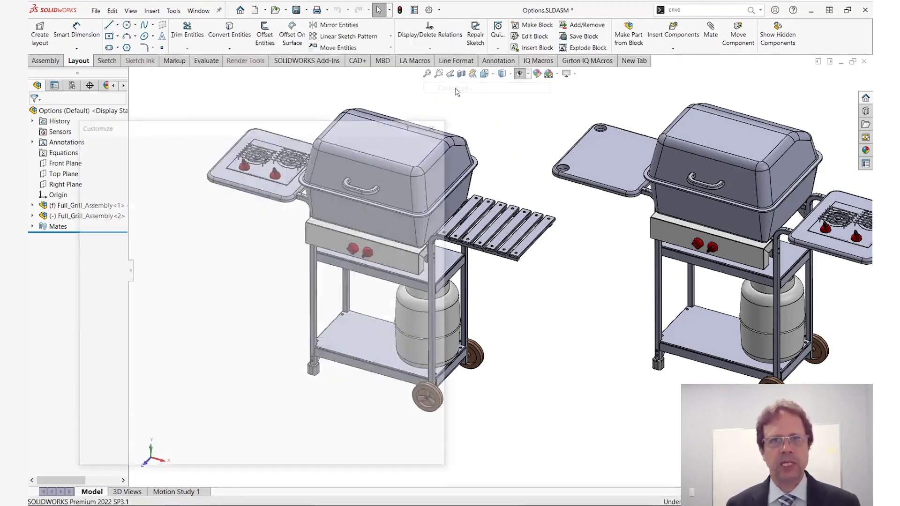
drag(313, 127, 528, 101)
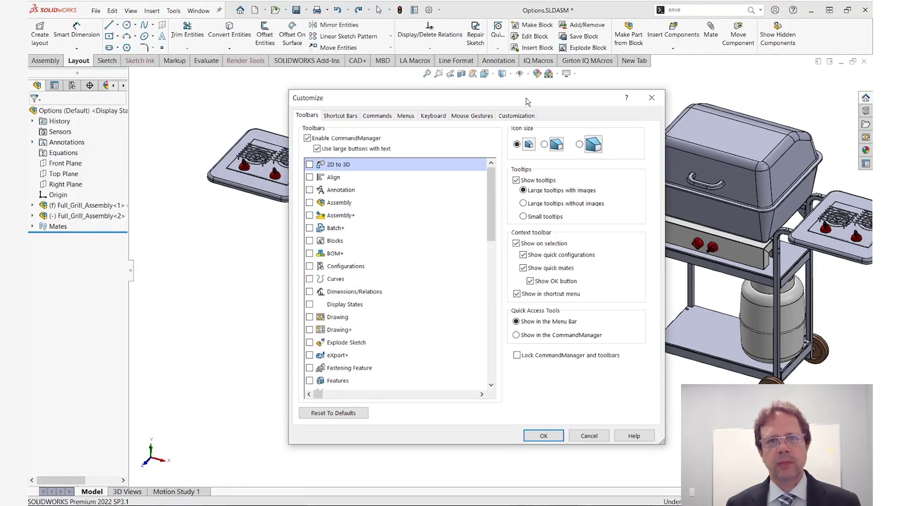
click(433, 116)
text(select )
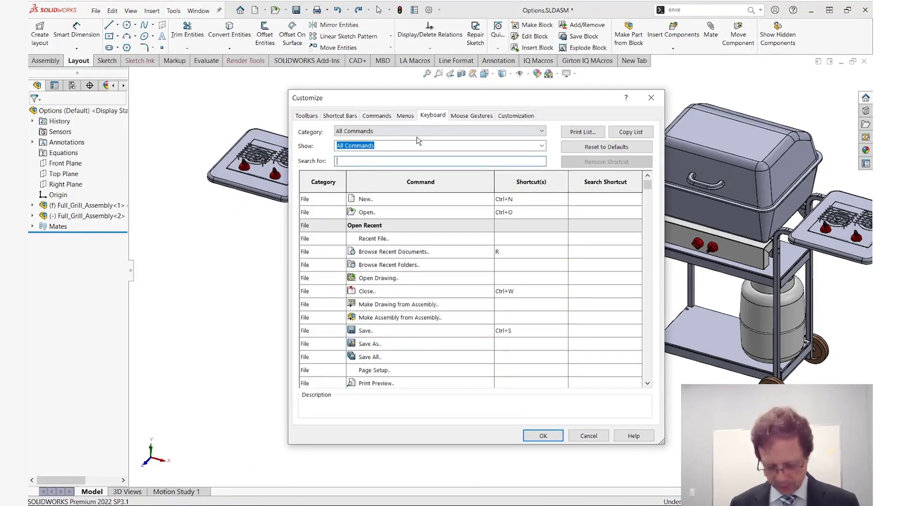
text(ide)
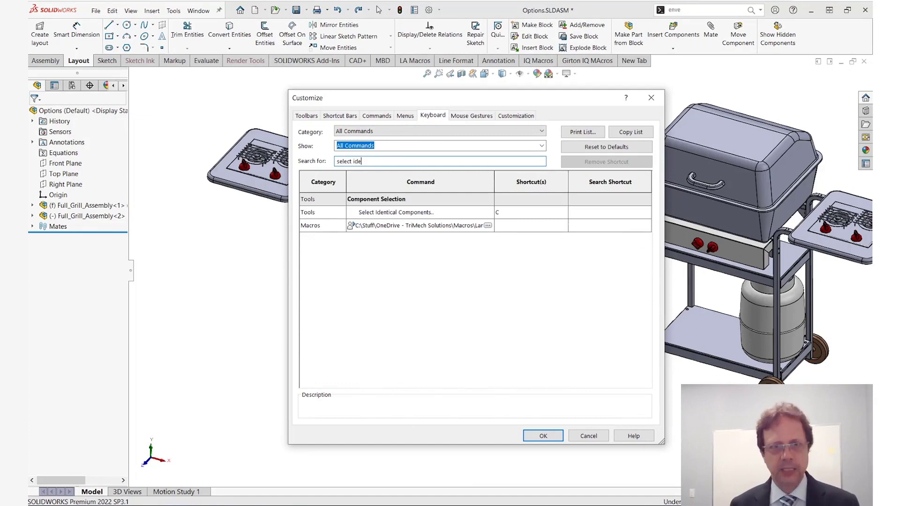
click(516, 211)
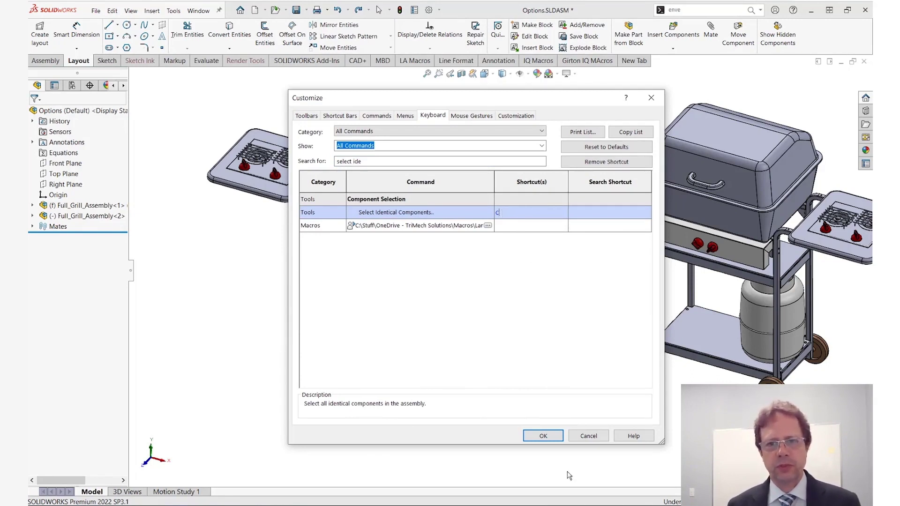
click(544, 435)
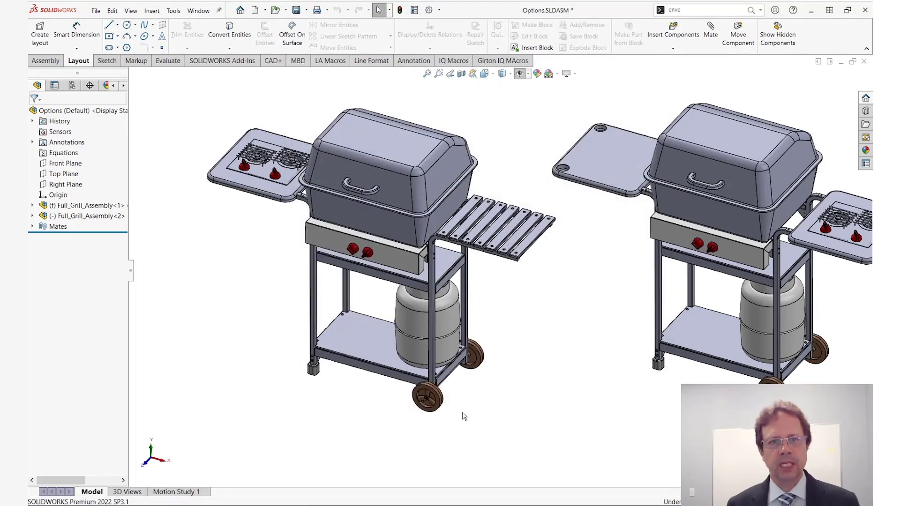
Save all the corner braces as a new selection set, then select the control knobs.
scroll(408, 261, up, 5)
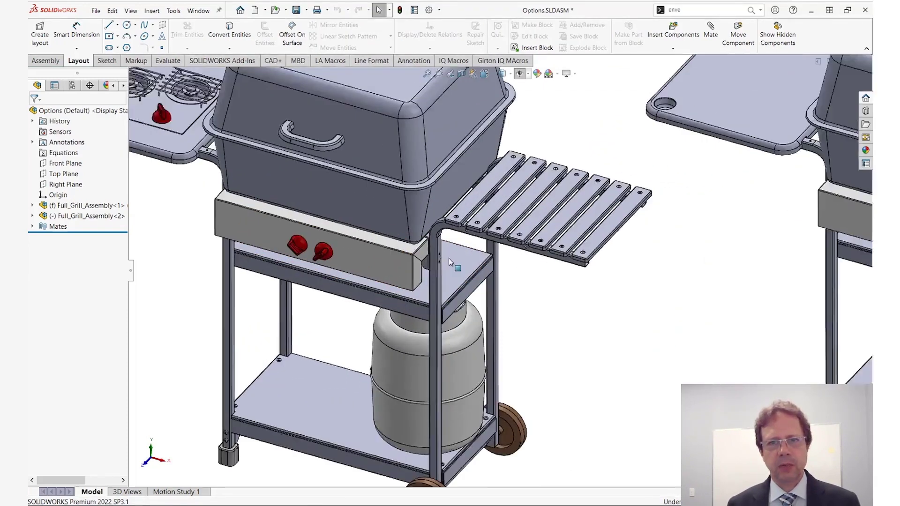
scroll(449, 259, up, 3)
click(437, 265)
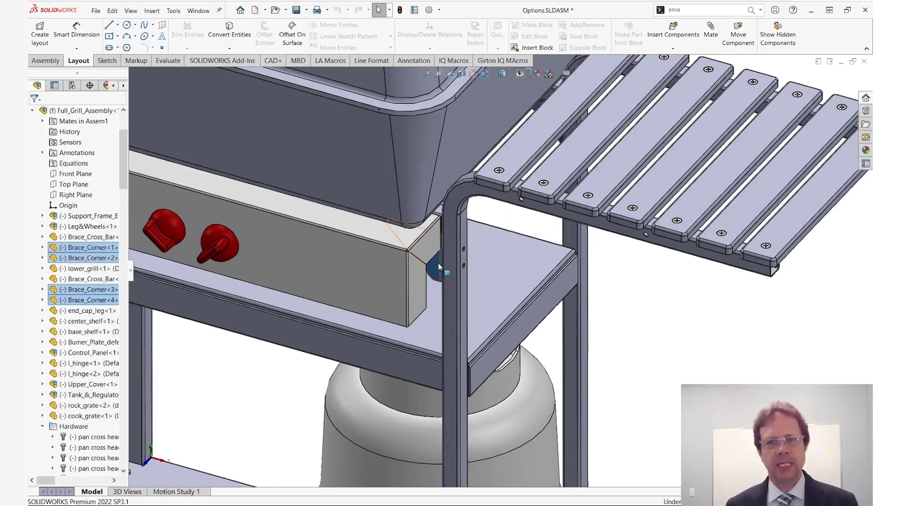
right_click(633, 265)
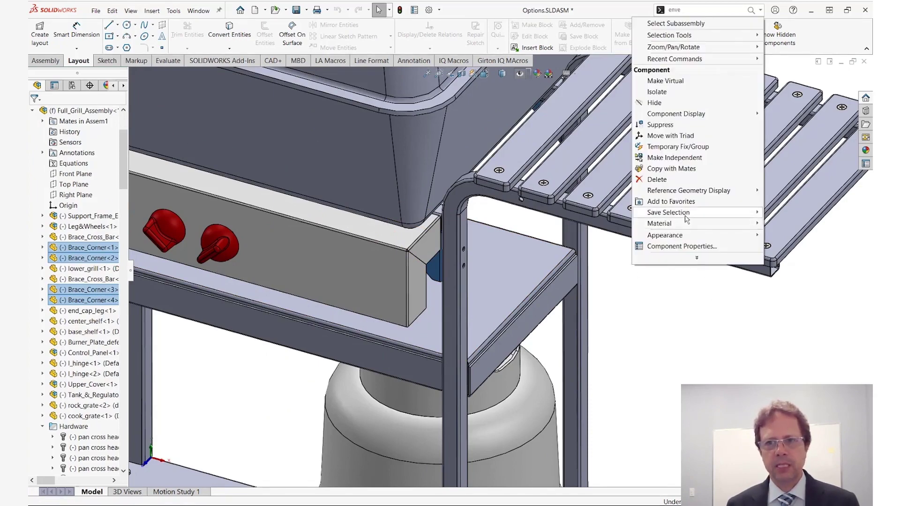
click(803, 212)
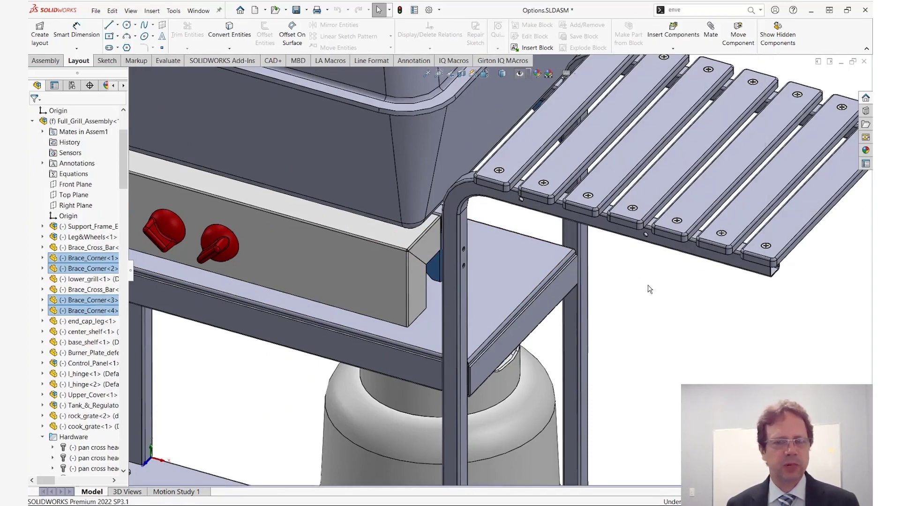
click(234, 253)
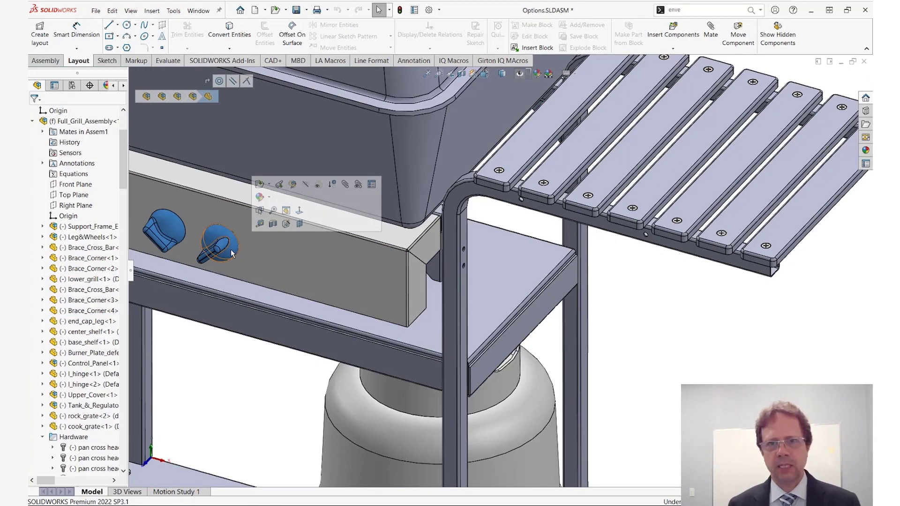
Save the selected control knobs through Save Selection > New Selection Set.
right_click(606, 290)
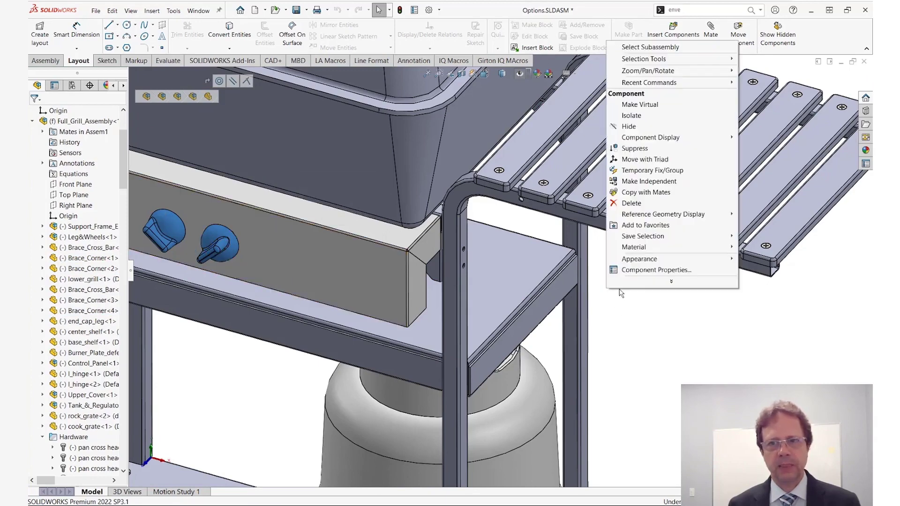
mouse_move(651, 237)
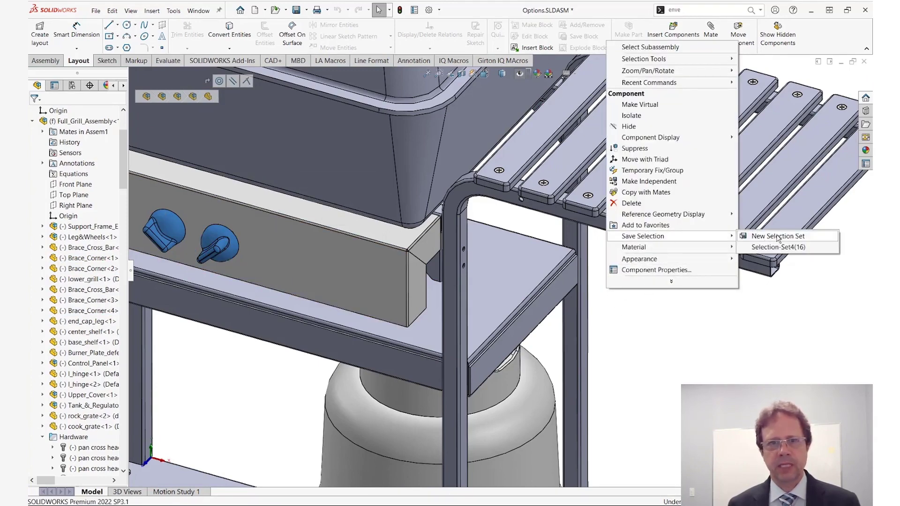
click(779, 239)
Select all 8 pan cross head screws and save them as a new selection set.
key(f)
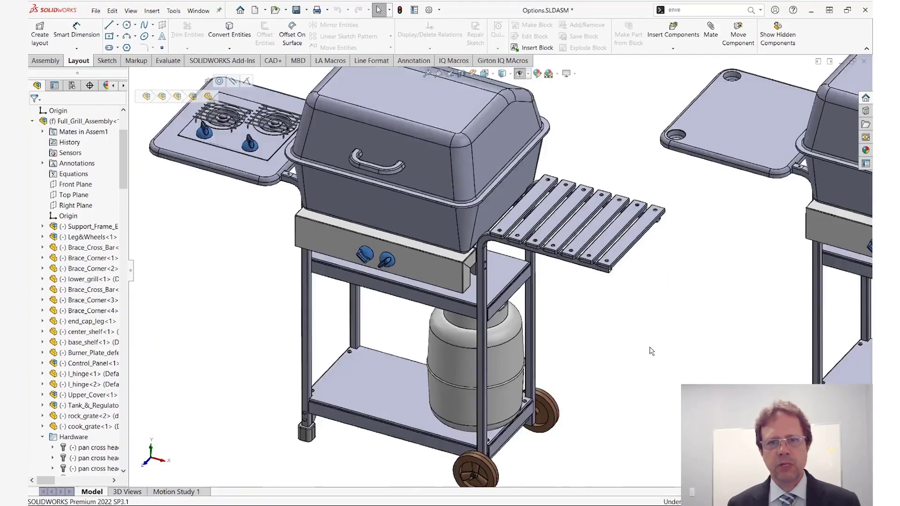
scroll(419, 342, down, 8)
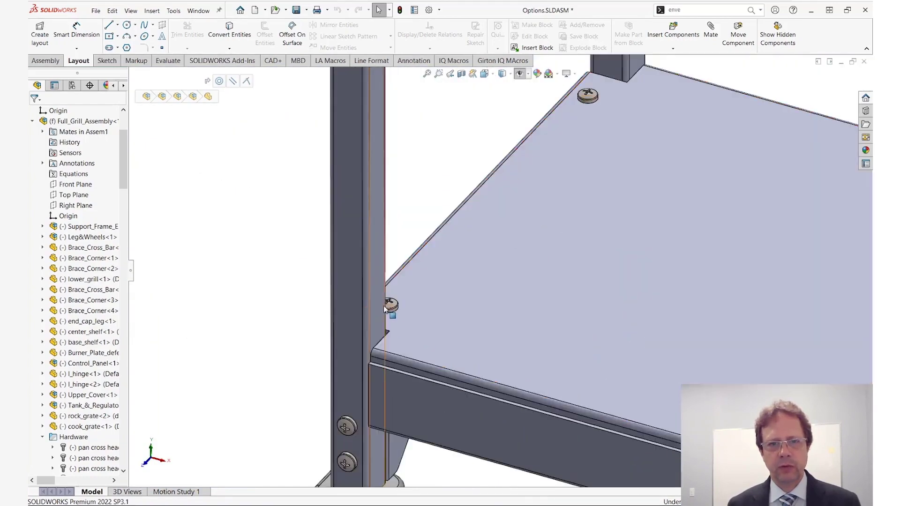
scroll(422, 302, down, 4)
click(416, 303)
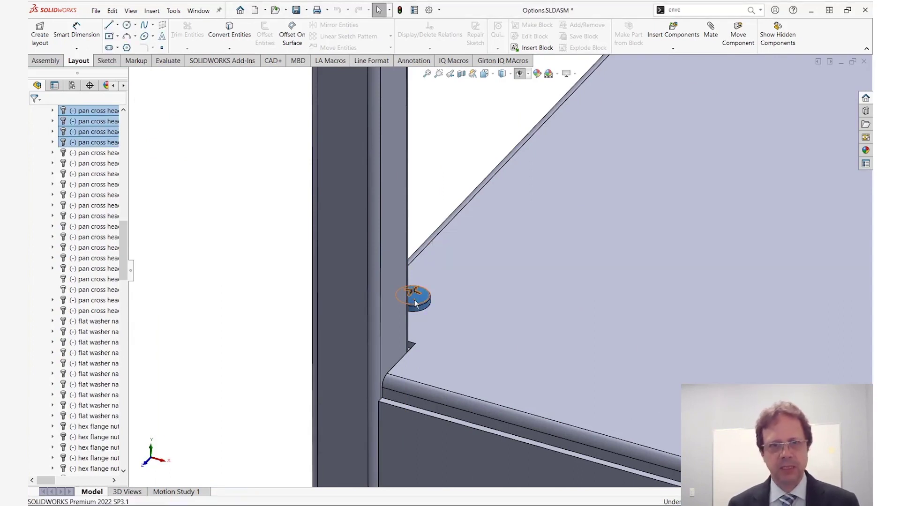
right_click(447, 156)
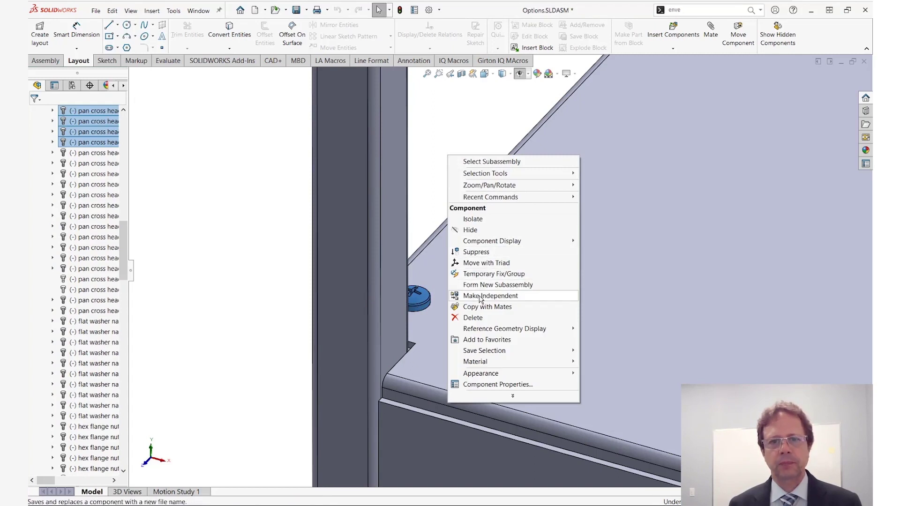
mouse_move(539, 352)
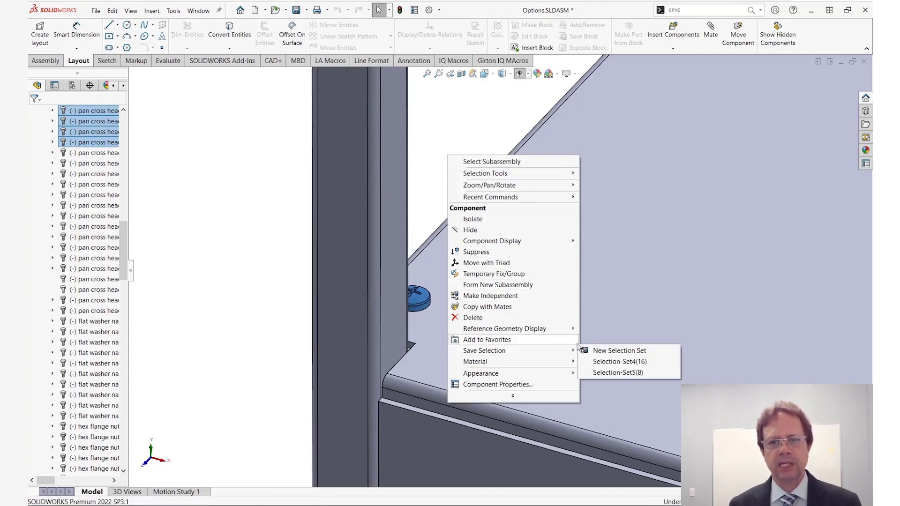
click(621, 352)
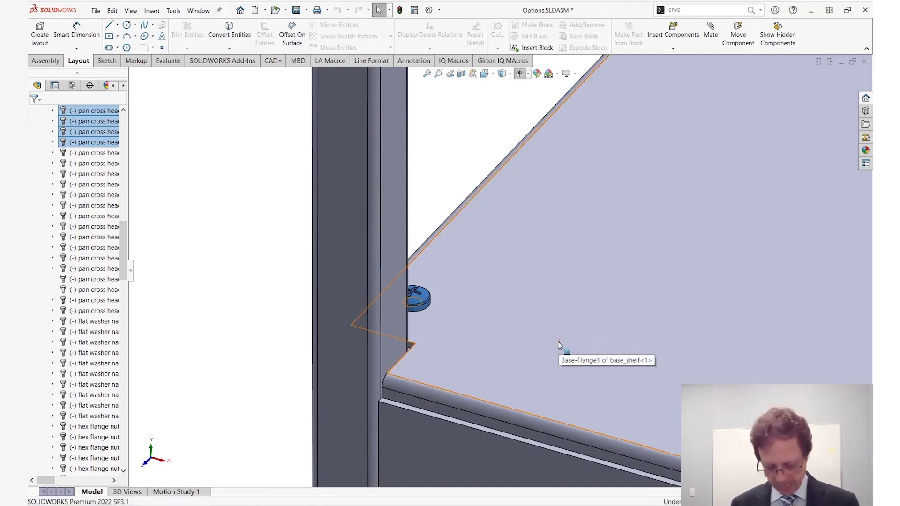
Zoom to fit both grills and expand the Selection Sets folder in the tree.
key(f)
drag(125, 241, 123, 116)
double_click(42, 133)
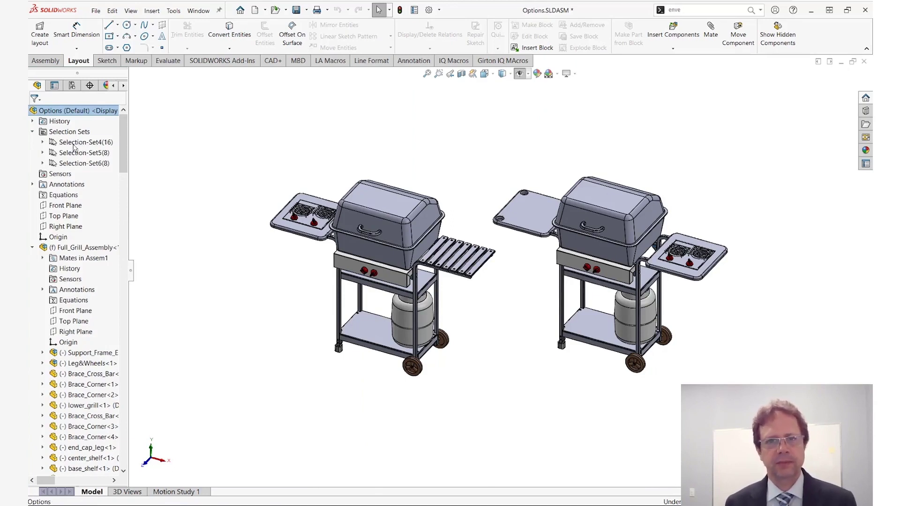
Rename Selection-Set4 to Brace.
click(75, 143)
click(88, 144)
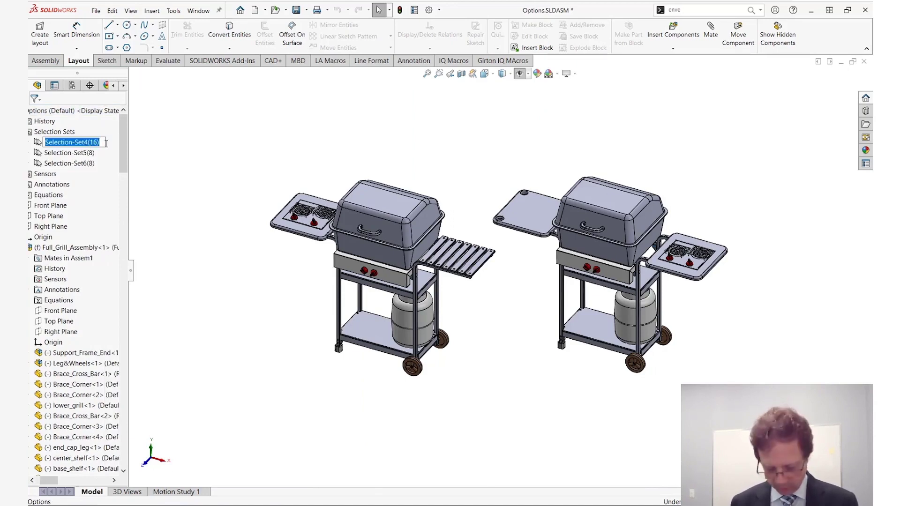
text(Bra)
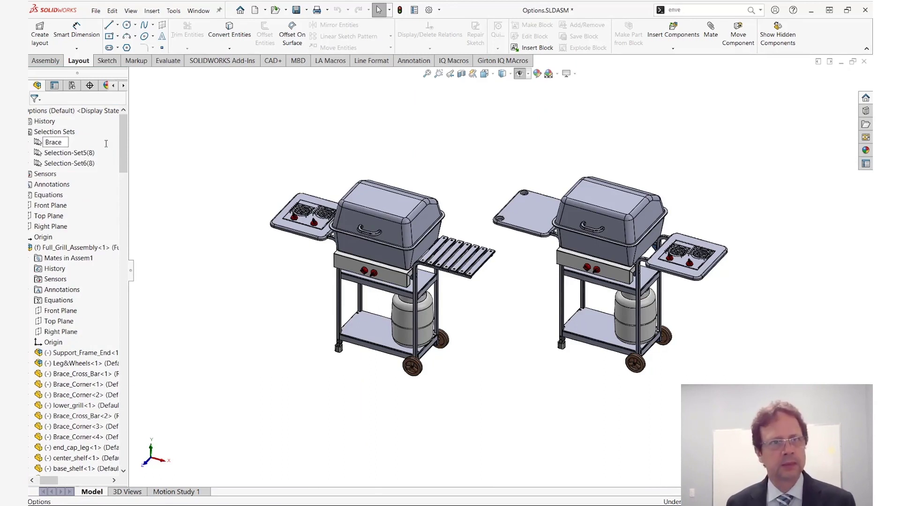
text(ce)
key(Return)
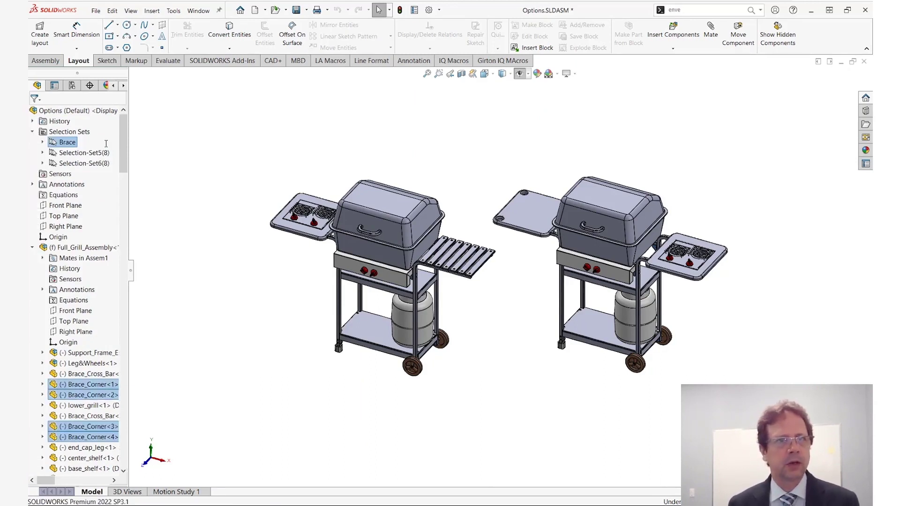
Rename Selection-Set5 to Knobs.
click(79, 153)
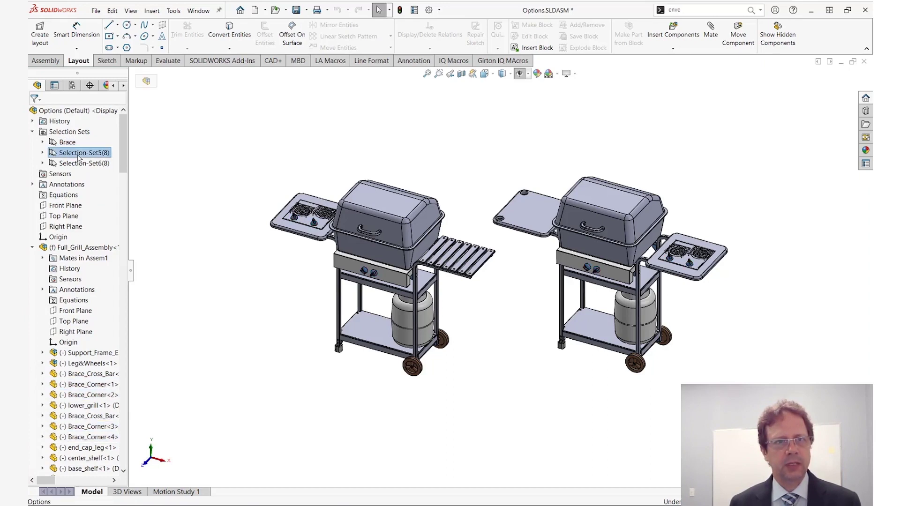
click(43, 153)
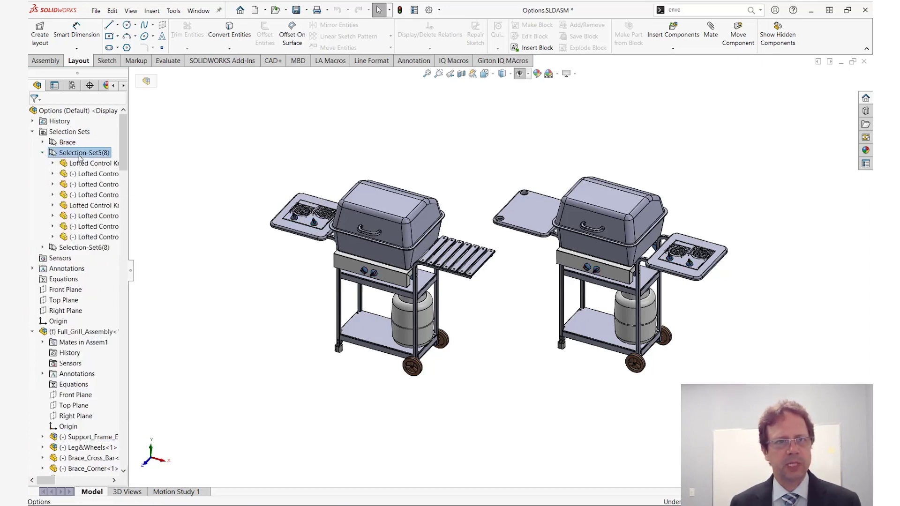
click(80, 153)
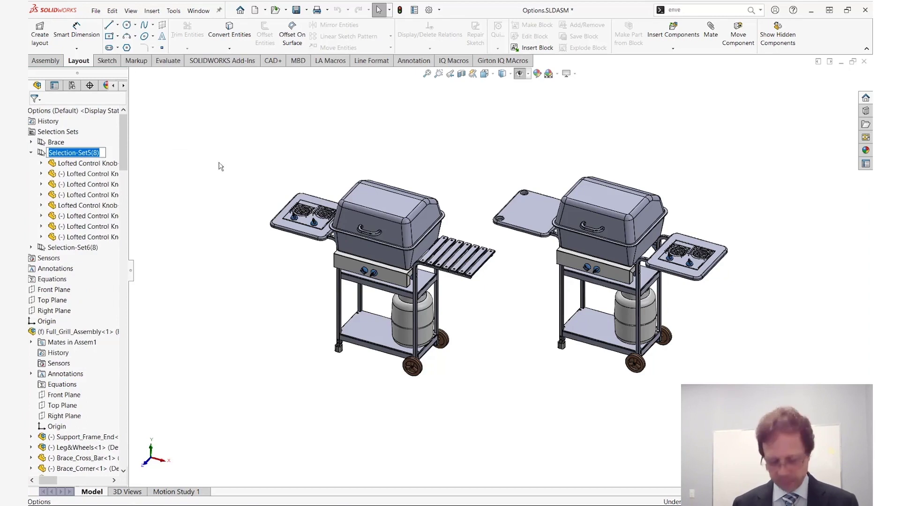
text(Knobs)
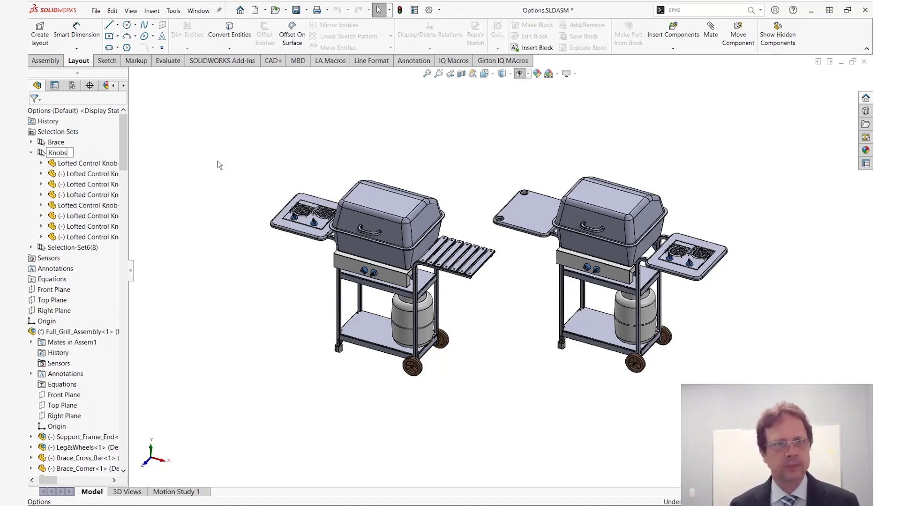
key(Return)
Rename Selection-Set6 to Pan Head Screws.
click(84, 248)
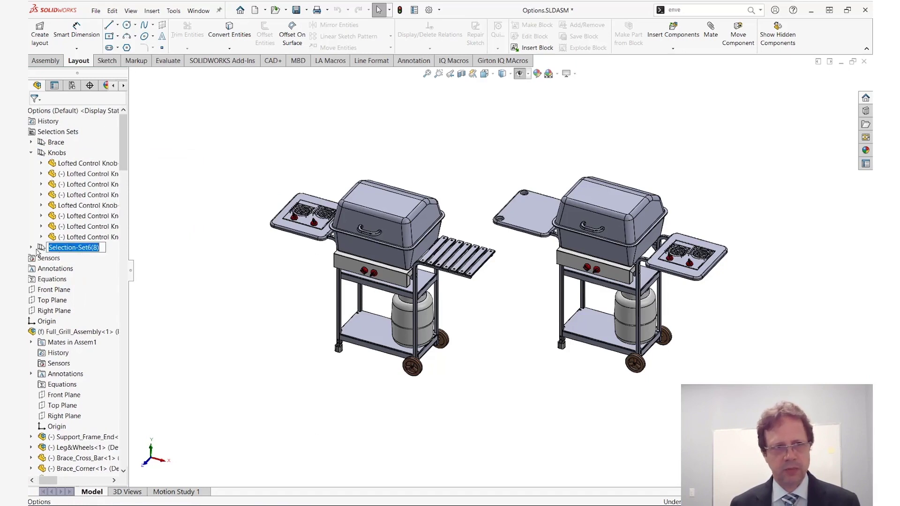
click(32, 248)
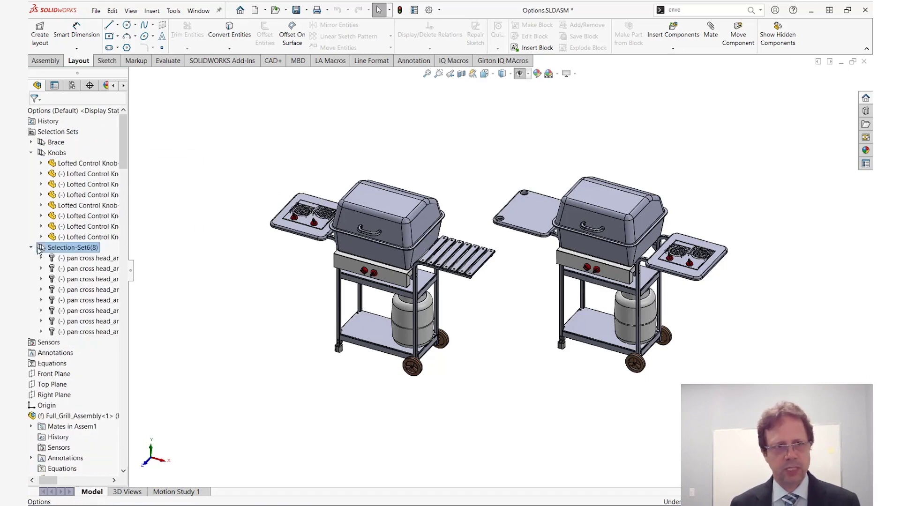
click(81, 252)
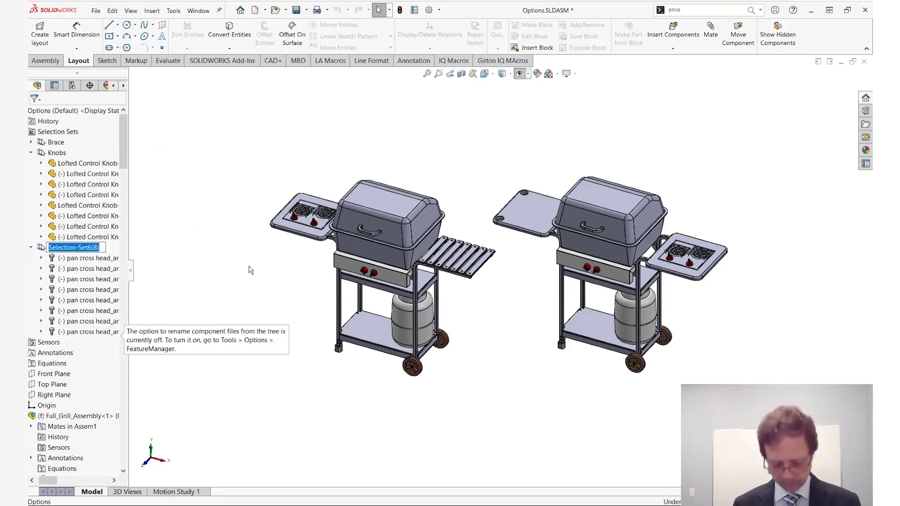
text(P)
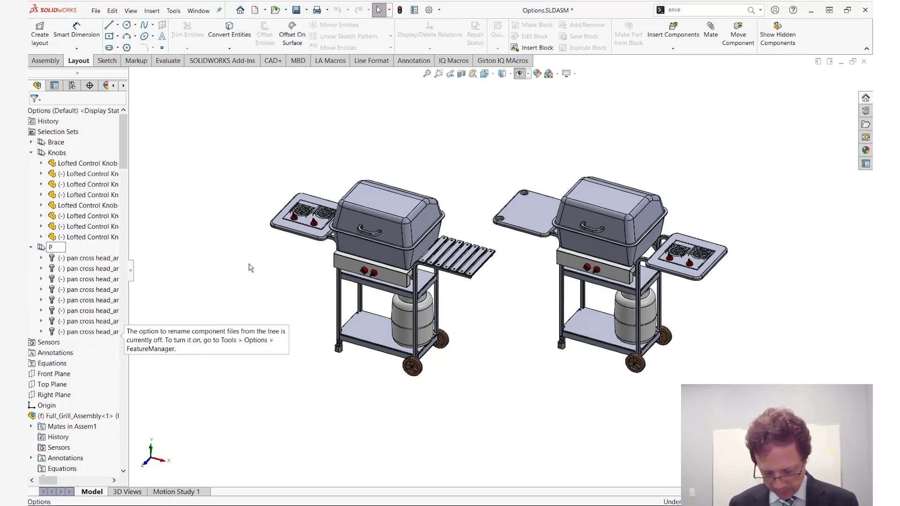
text(an Hea)
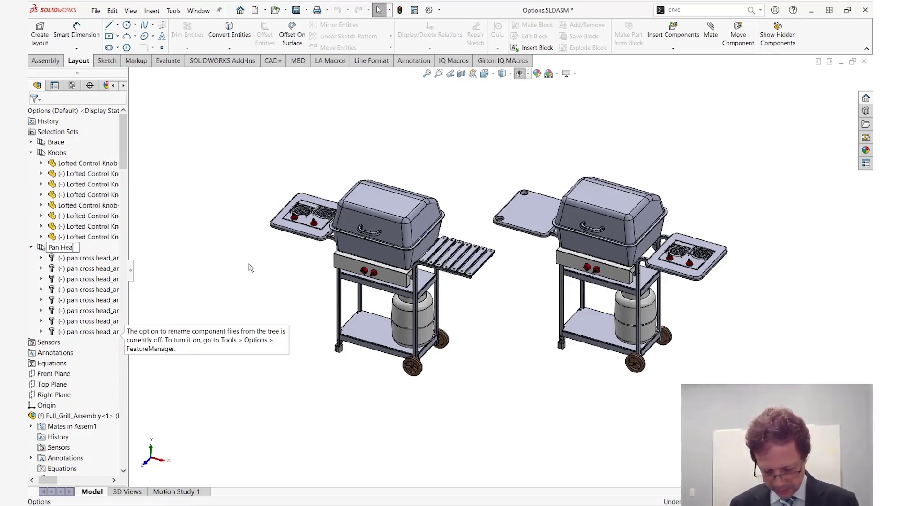
text(d Screws)
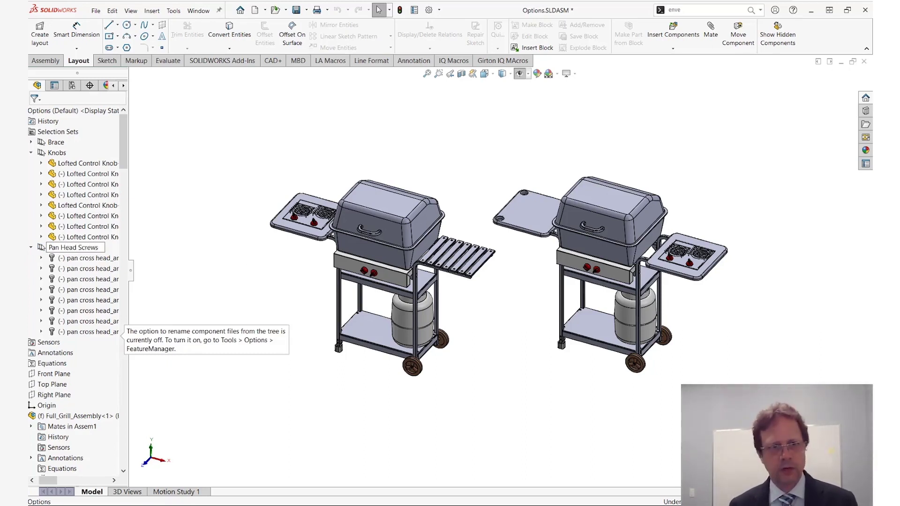
key(Return)
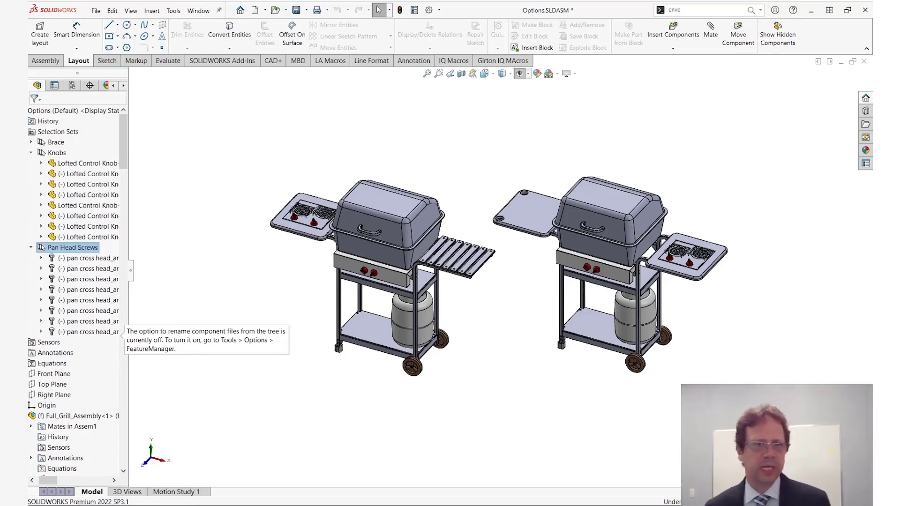
Isolate the Knobs selection set, save it as display state Knobs, then exit isolation.
click(31, 247)
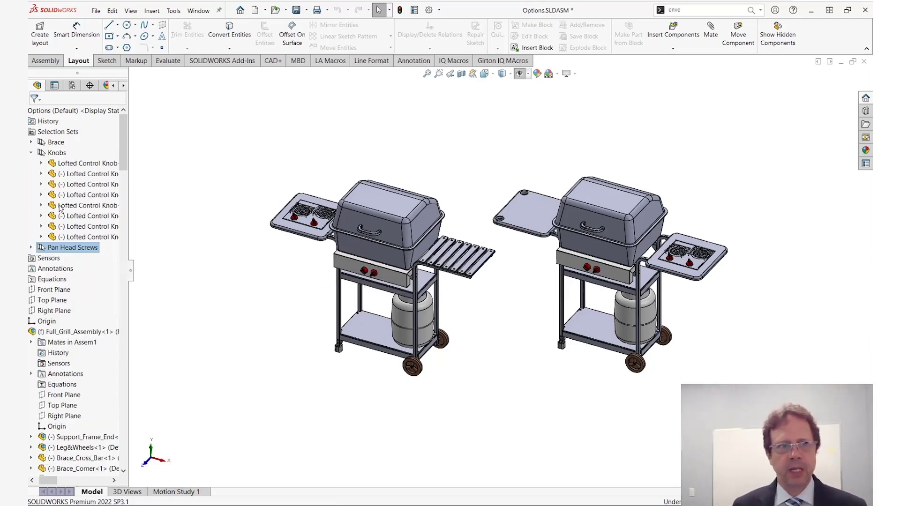
click(439, 147)
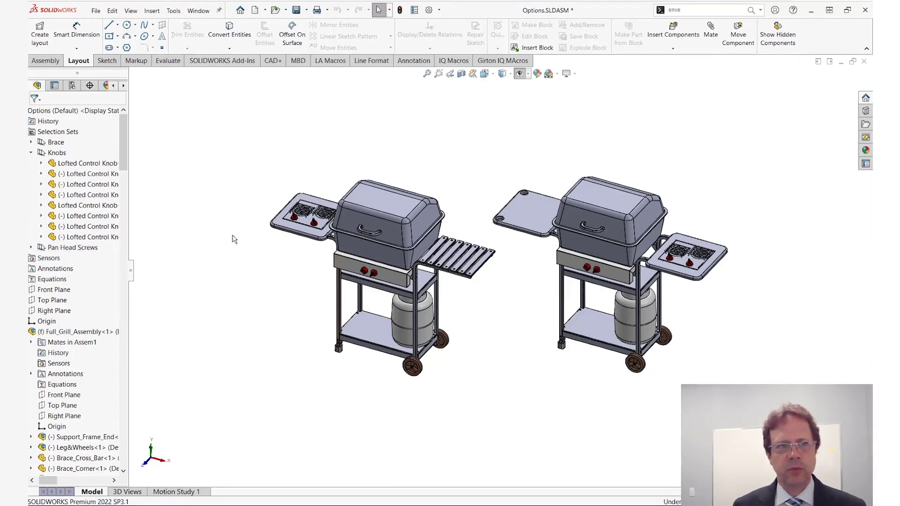
click(57, 152)
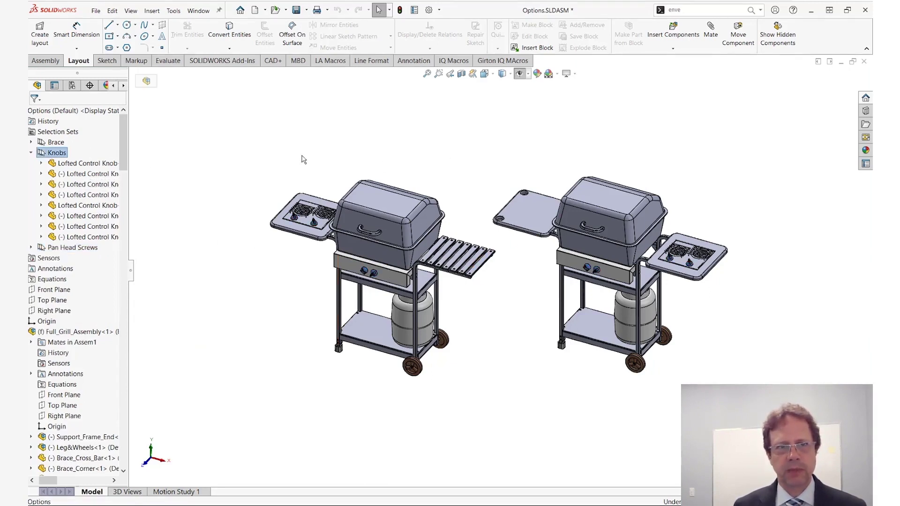
right_click(302, 156)
click(347, 230)
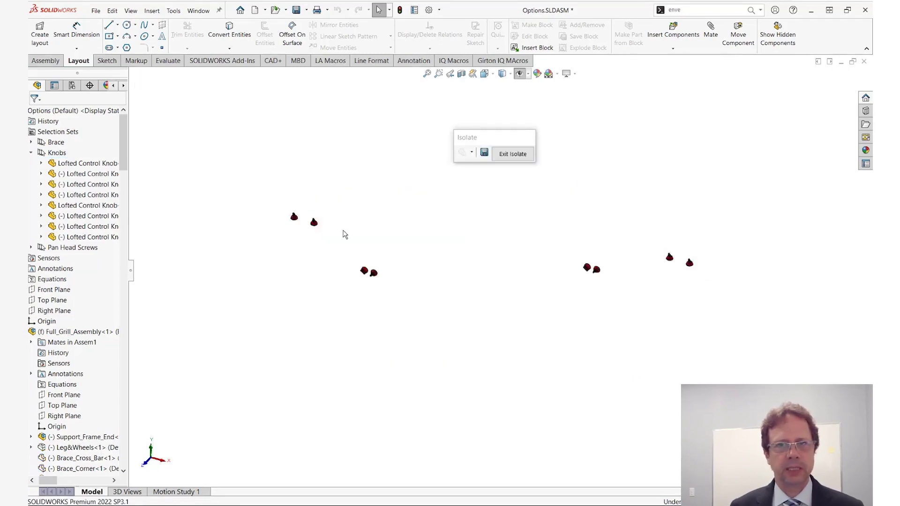
click(484, 154)
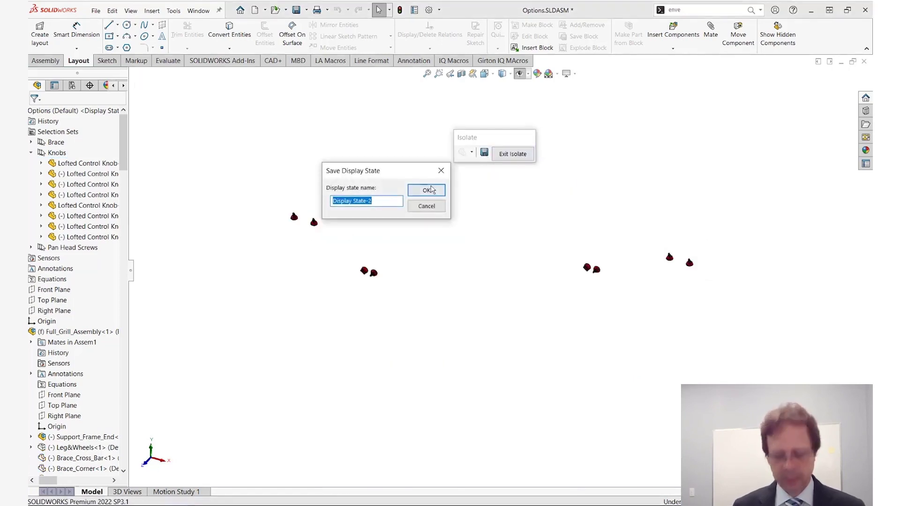
text(Knobs)
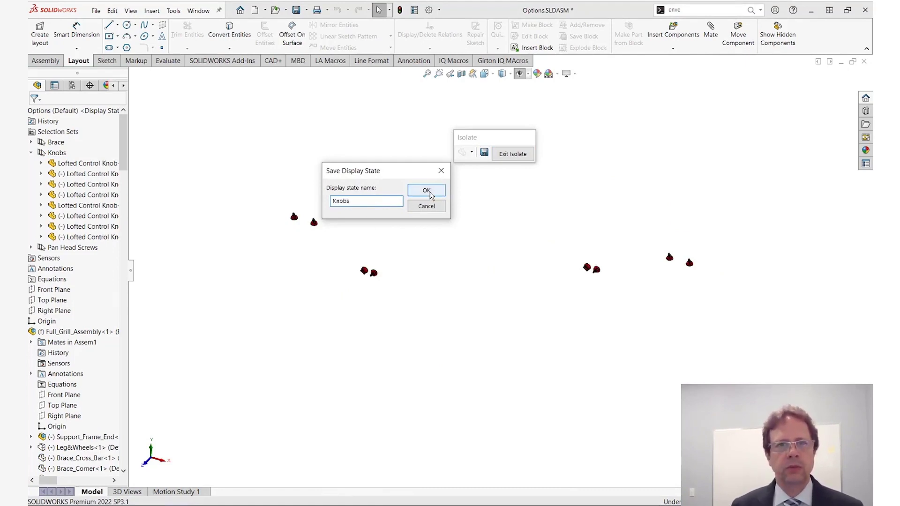
click(426, 191)
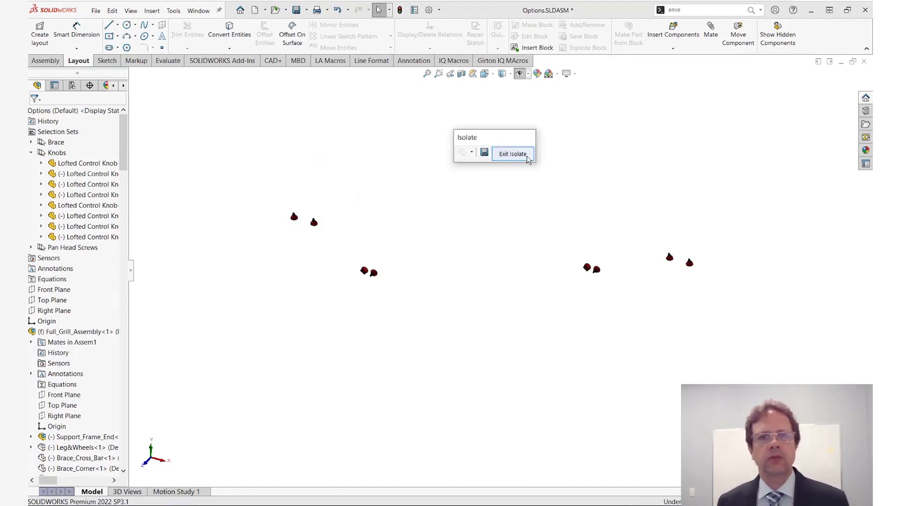
click(513, 154)
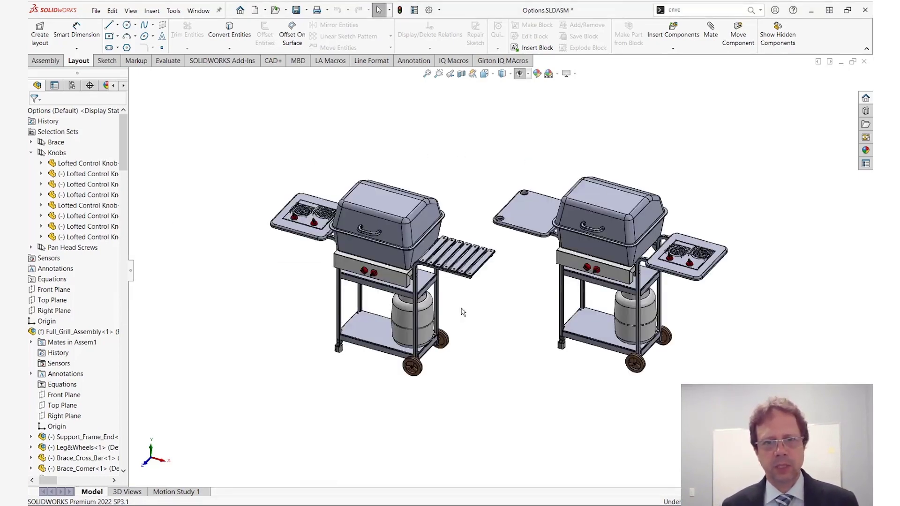
Isolate the front wheel with the removed components shown as wireframe.
scroll(463, 312, down, 5)
scroll(445, 429, down, 3)
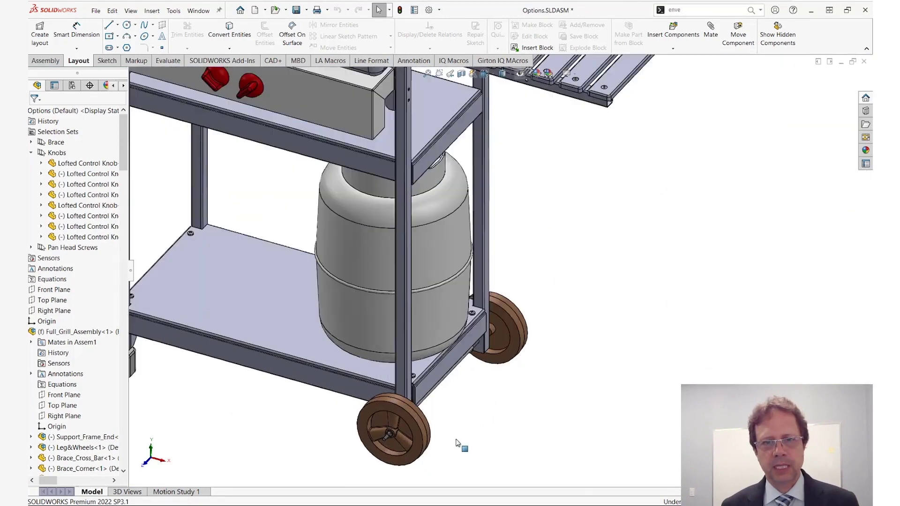
click(419, 437)
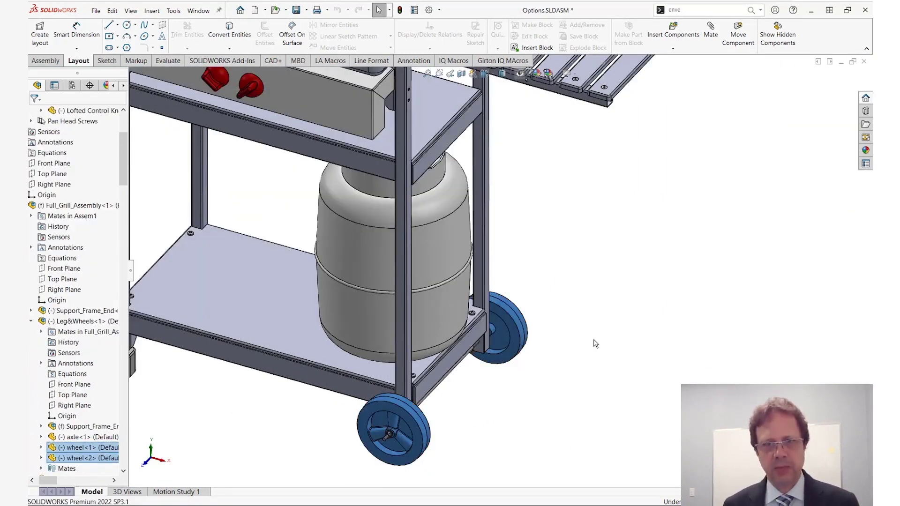
right_click(624, 229)
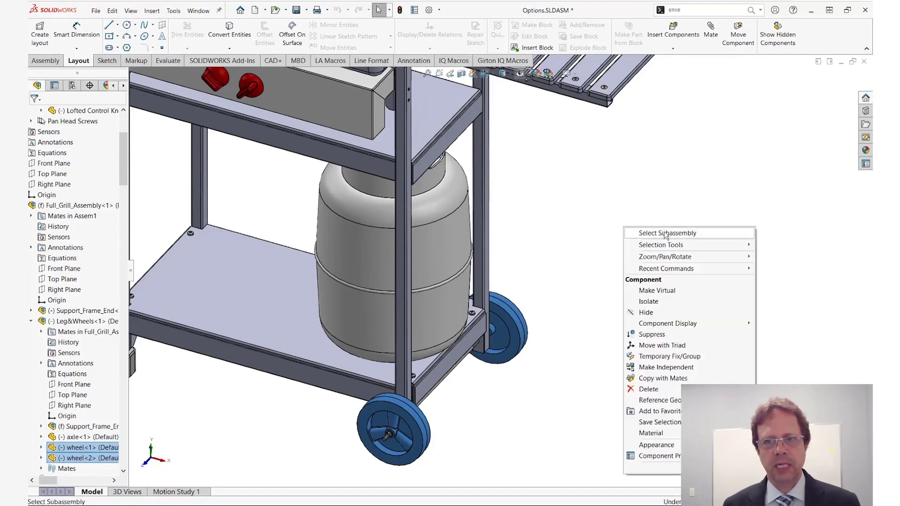
click(680, 303)
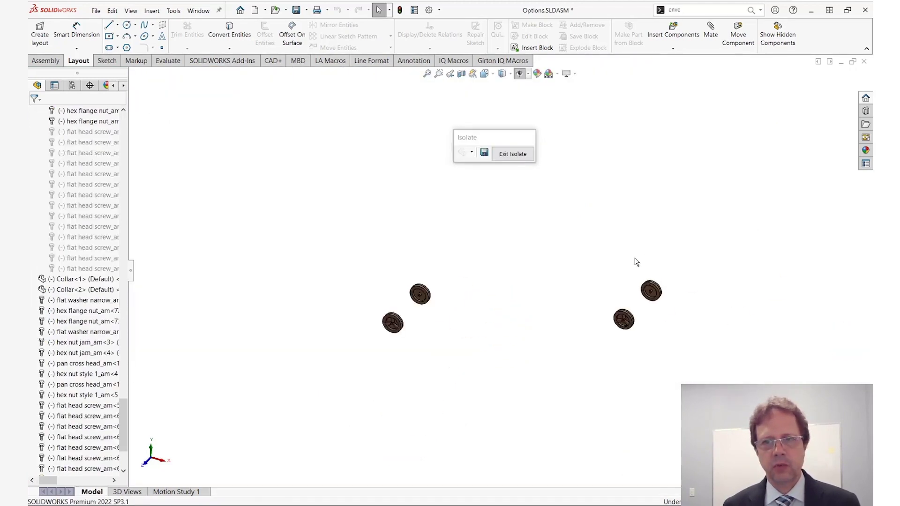
click(473, 153)
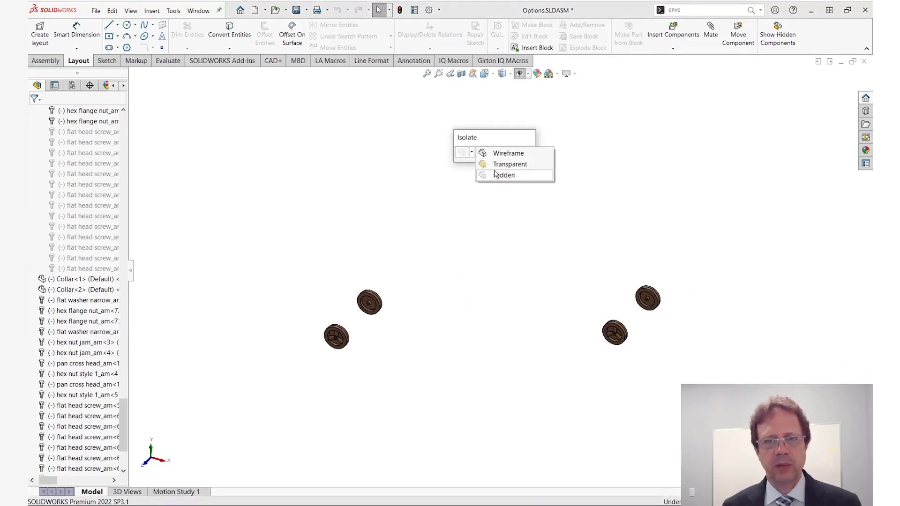
click(497, 154)
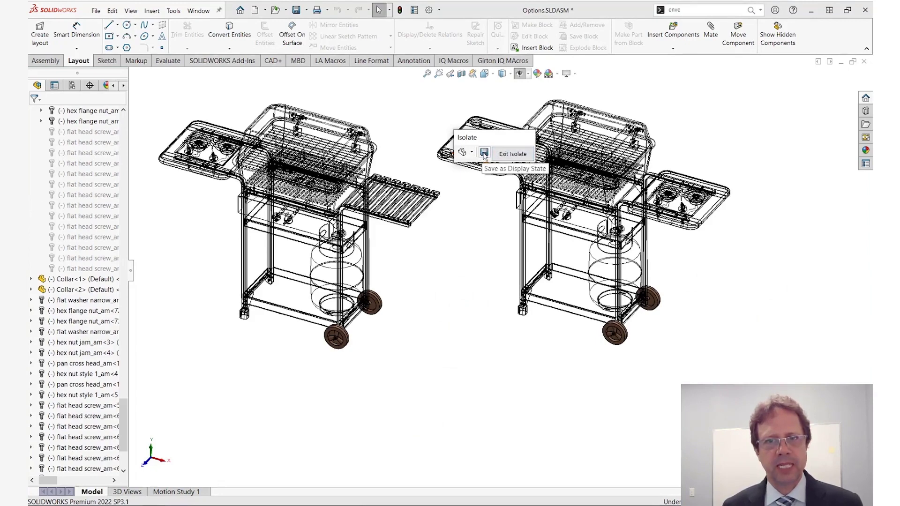
Save the isolated view as display state 'Wheel Location' and exit Isolate.
click(484, 153)
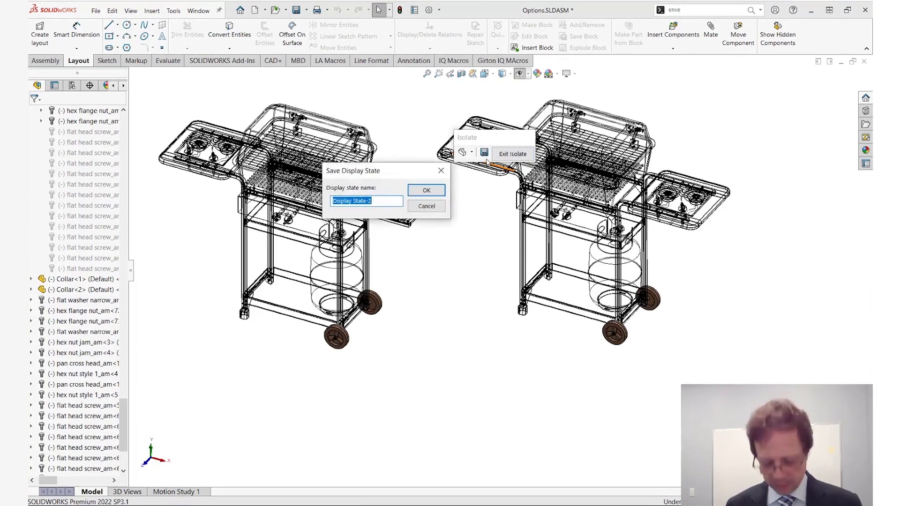
text(K)
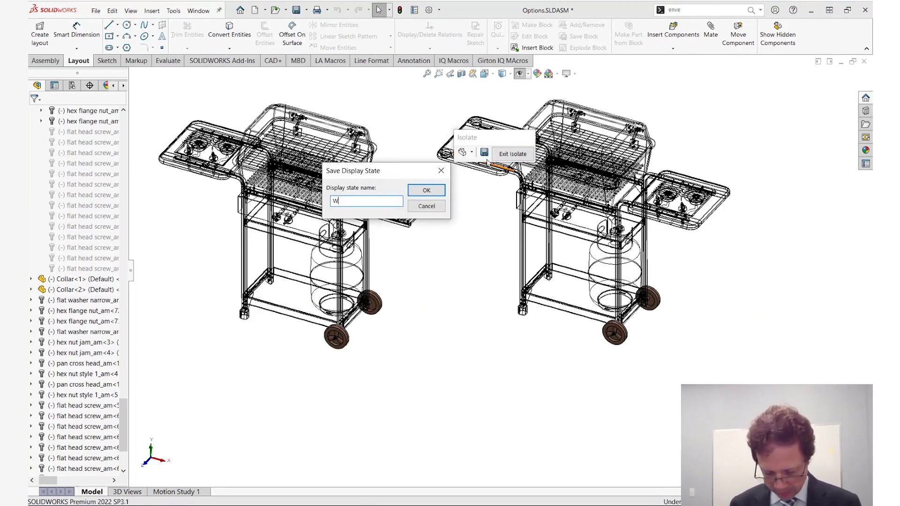
text(heel Lo)
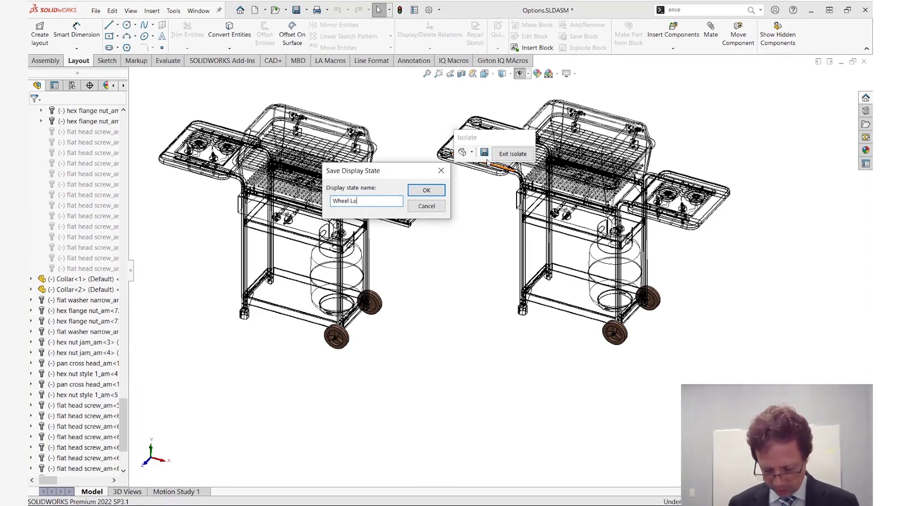
text(cation)
key(Return)
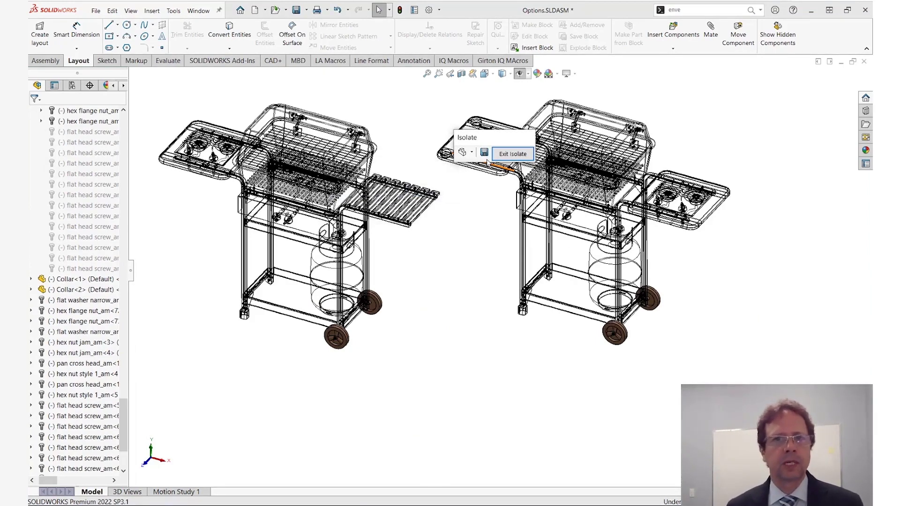
click(513, 154)
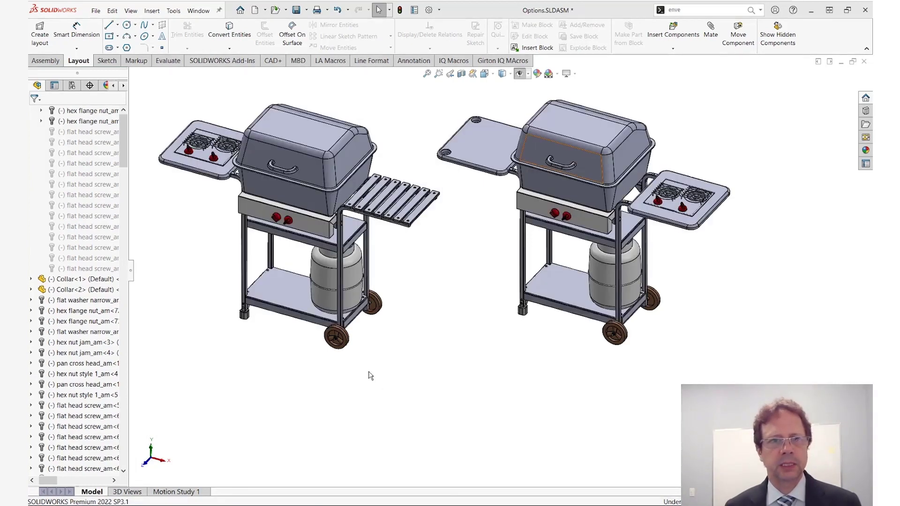
click(72, 85)
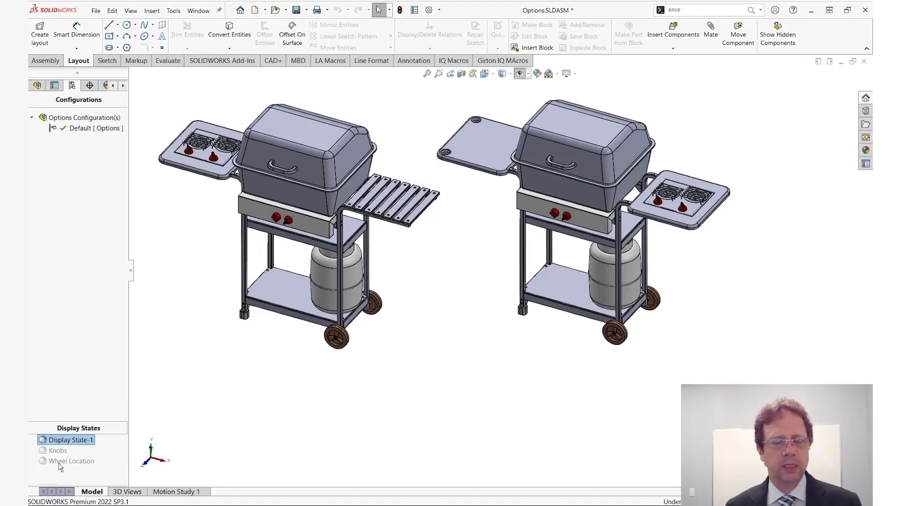
Activate the Wheel Location display state from the ConfigurationManager list.
double_click(60, 462)
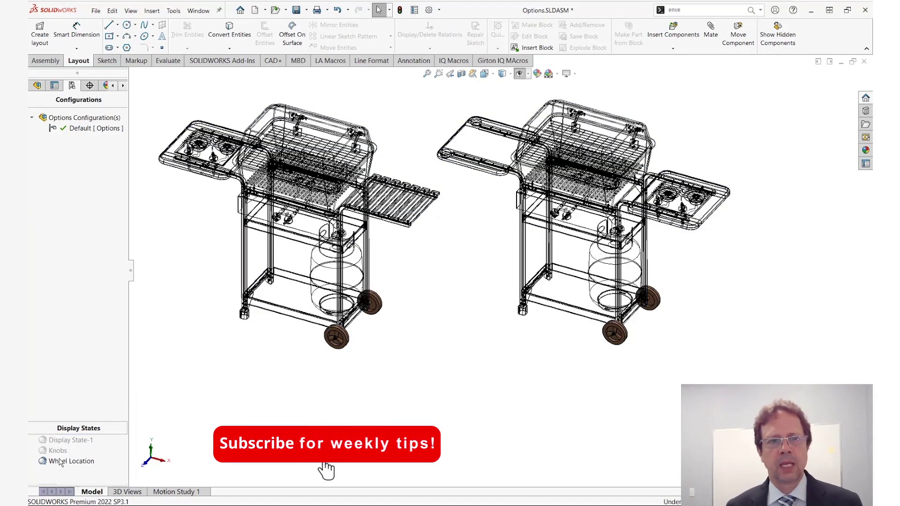